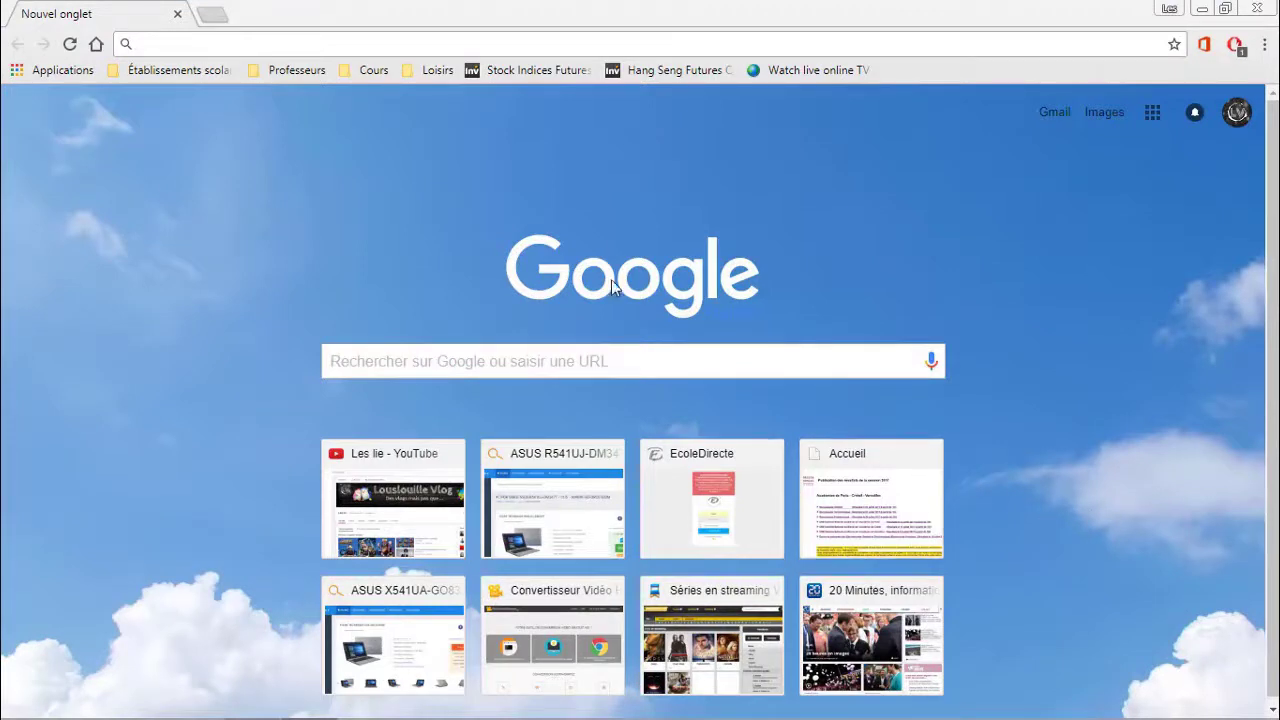
- Search the web for virtualbox and open the Downloads page of virtualbox.org
left_click(439, 47)
type("virt")
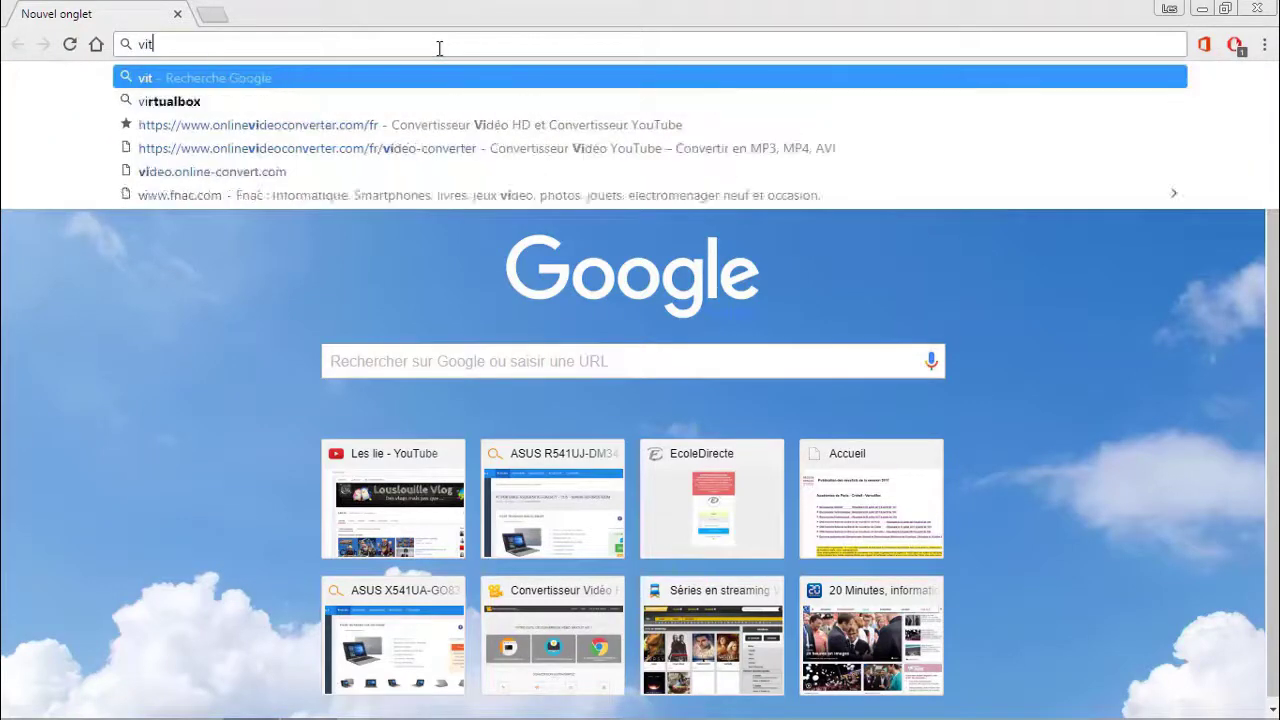
type("ualbox")
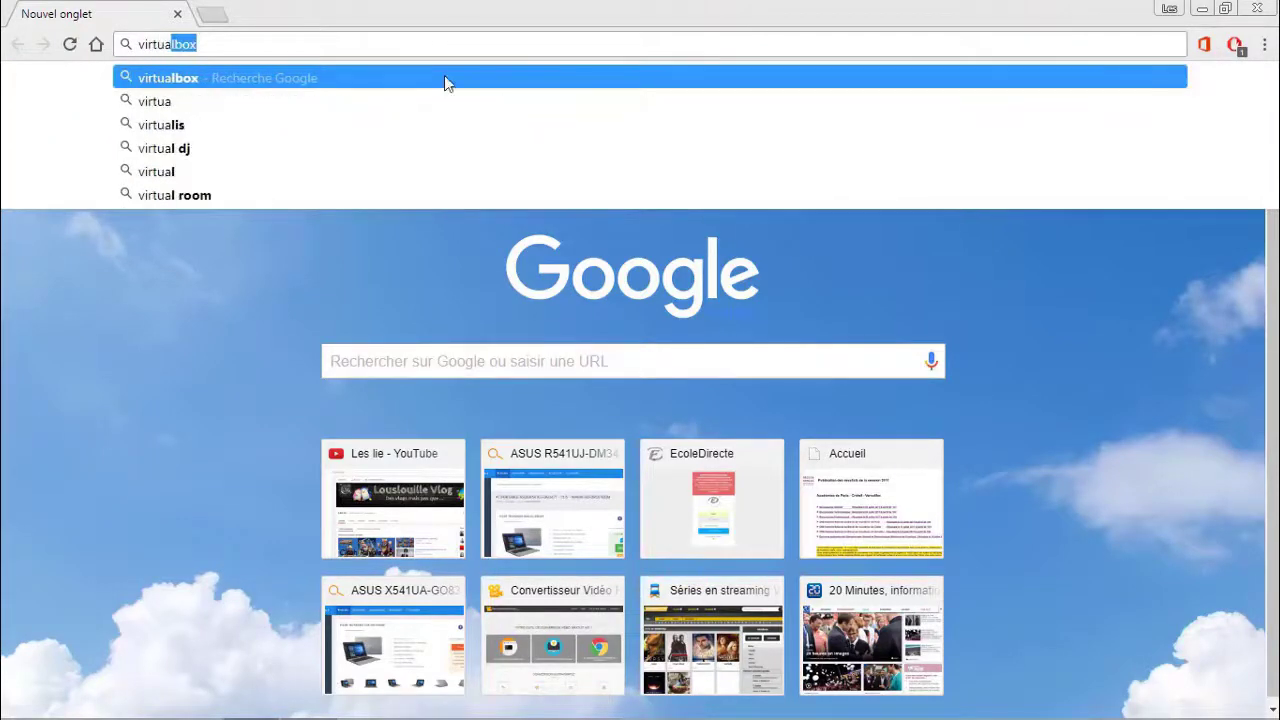
key("Return")
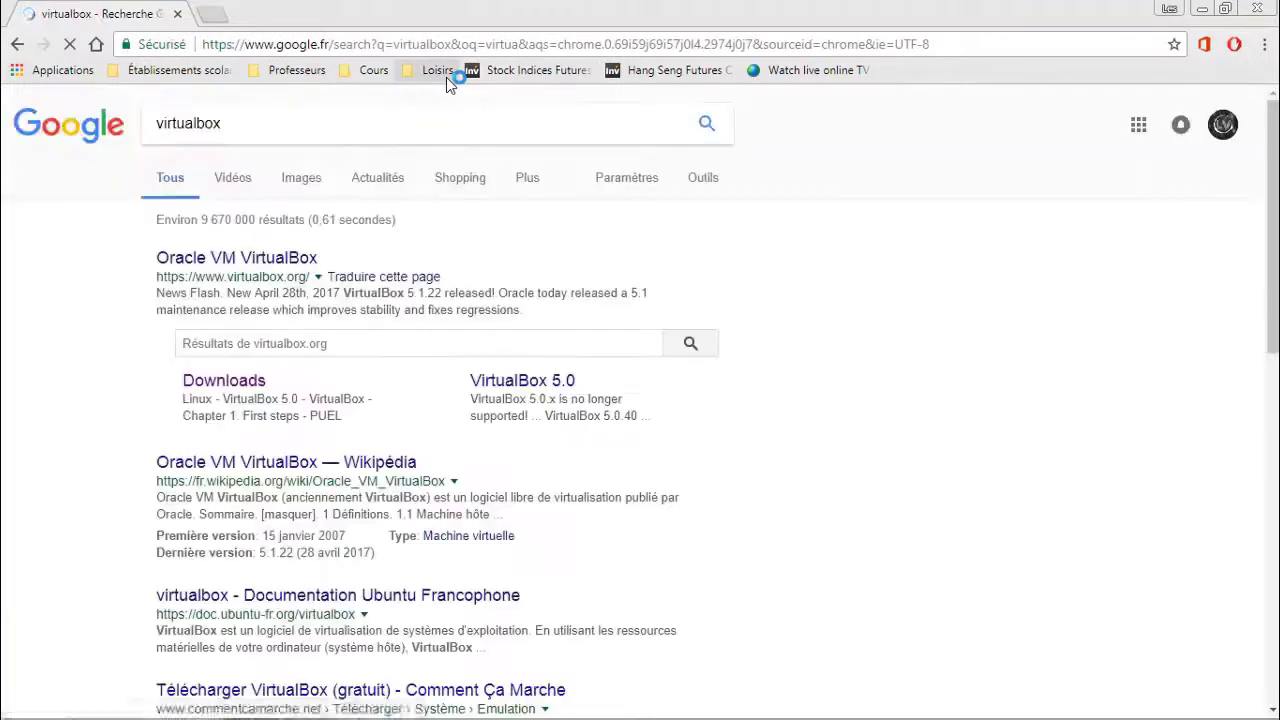
left_click(253, 398)
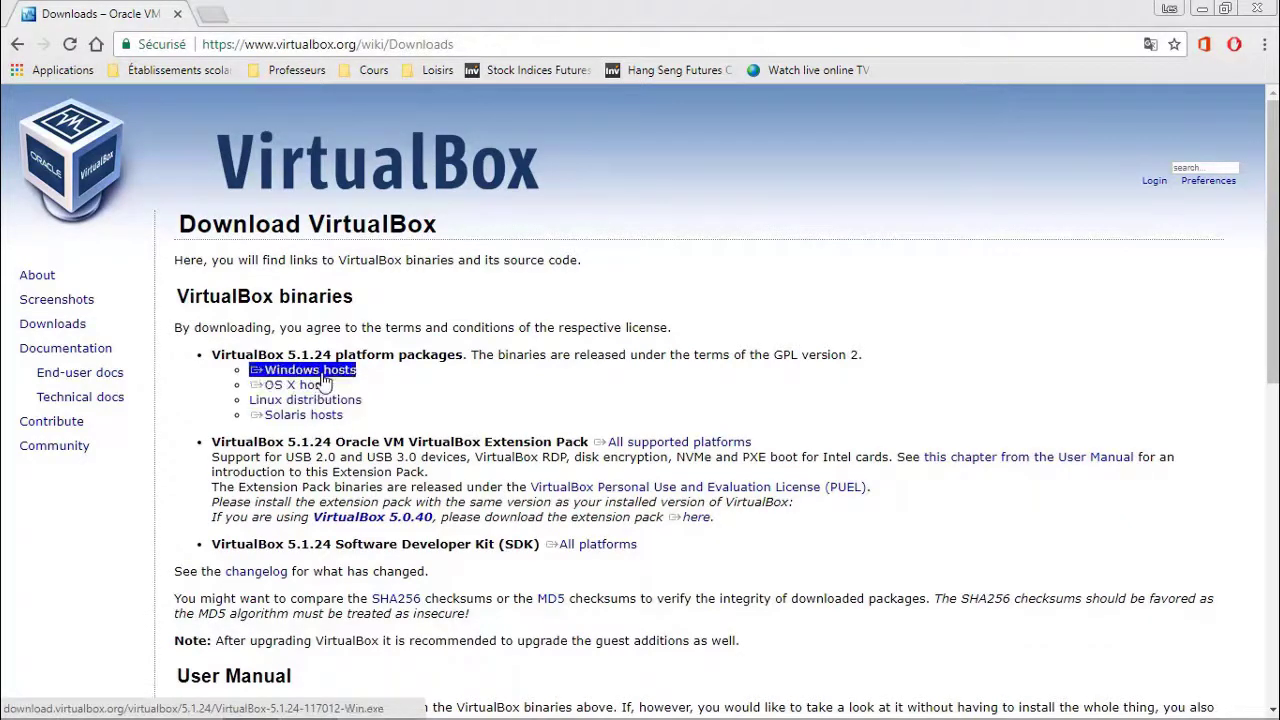
- Download the VirtualBox 5.1.24 installer for Windows hosts to the Downloads folder and have it open once the download finishes
left_click(302, 370)
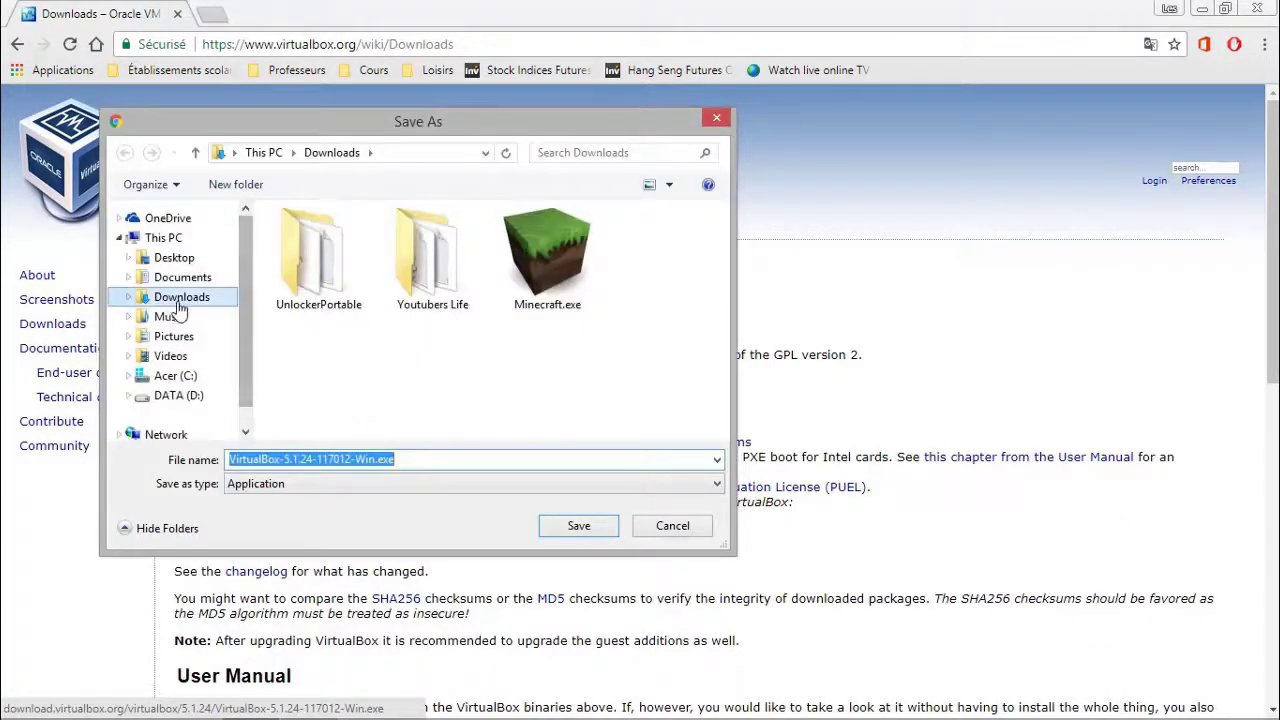
left_click(595, 529)
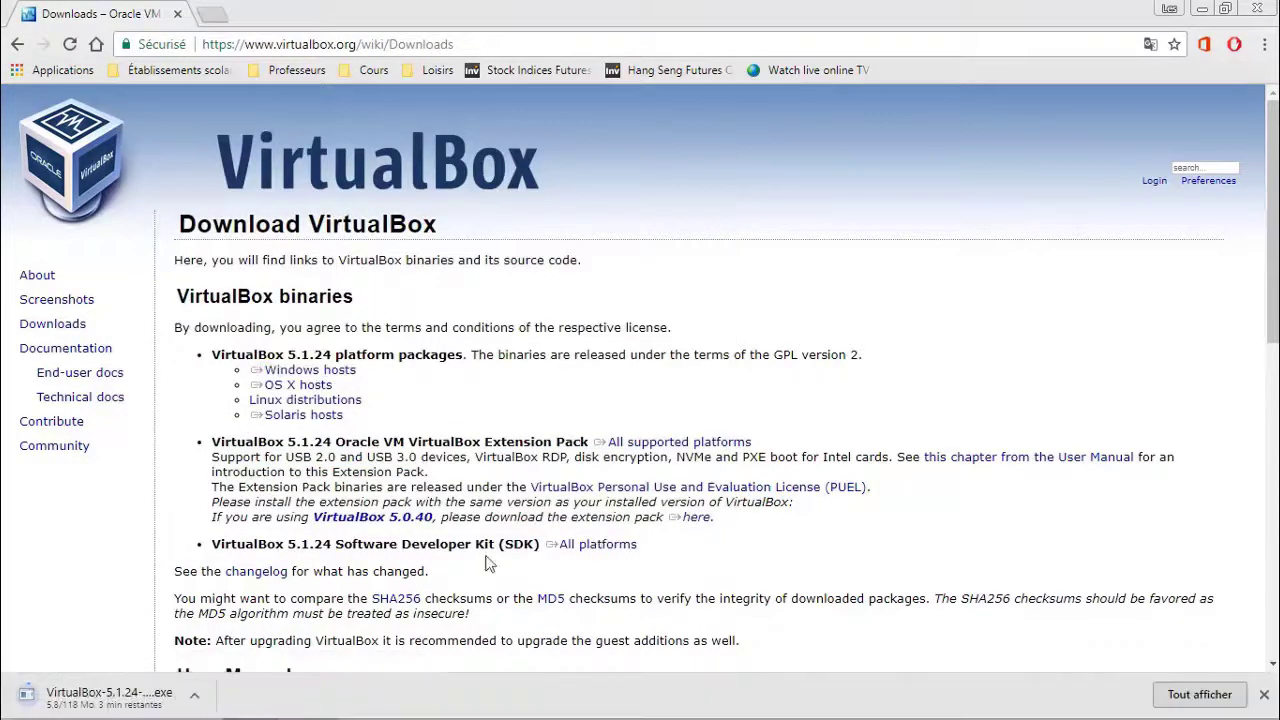
left_click(196, 700)
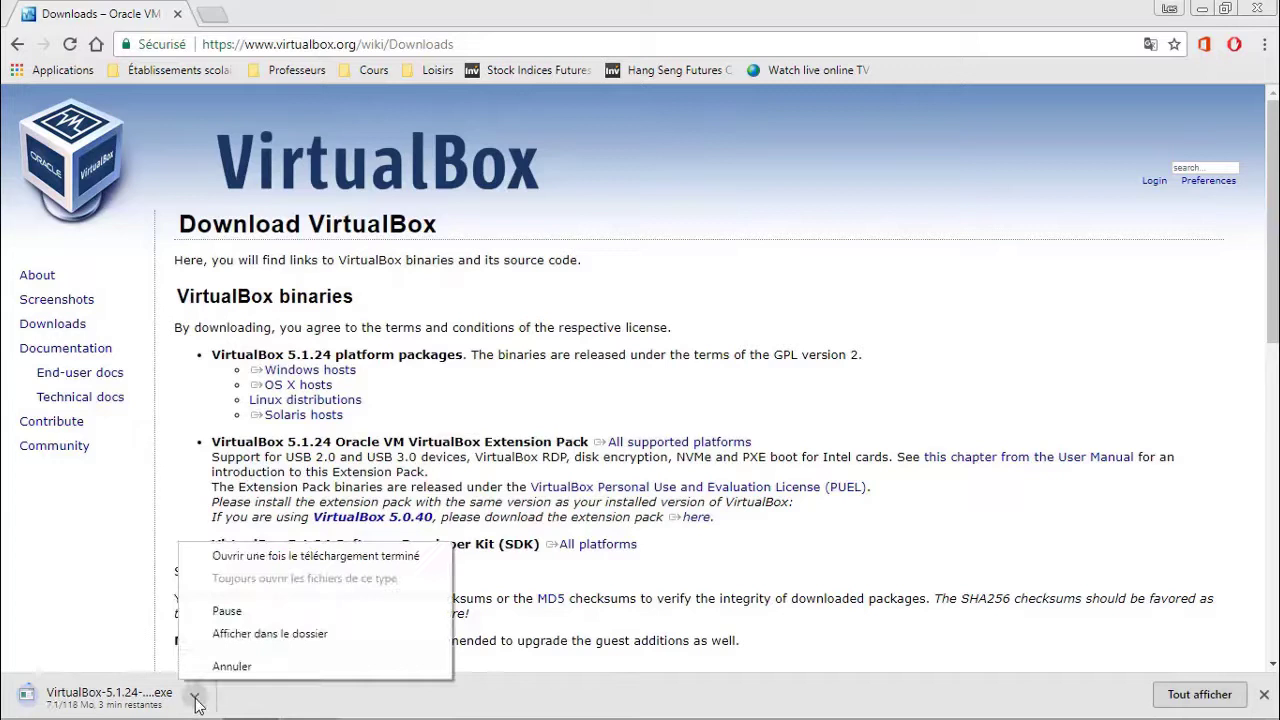
left_click(252, 562)
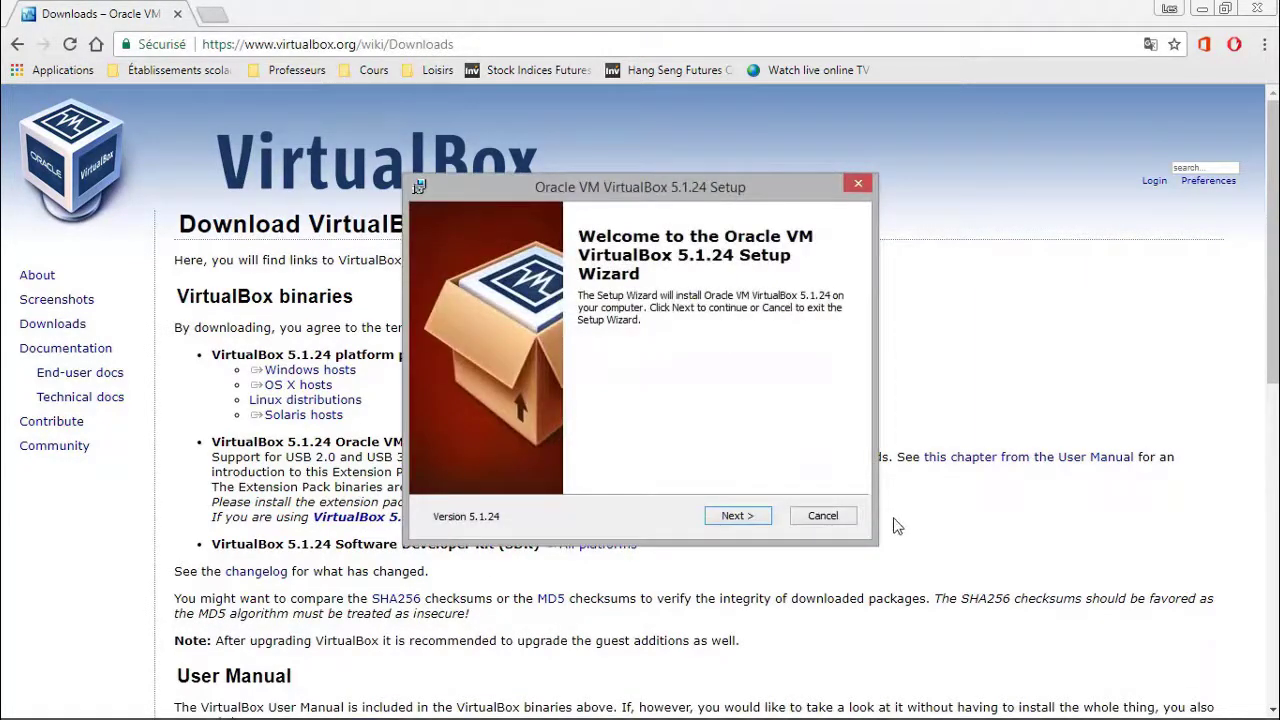
- Install VirtualBox 5.1.24 with start menu entries, desktop and Quick Launch shortcuts and file associations, and launch it on completion
left_click(738, 516)
left_click(736, 516)
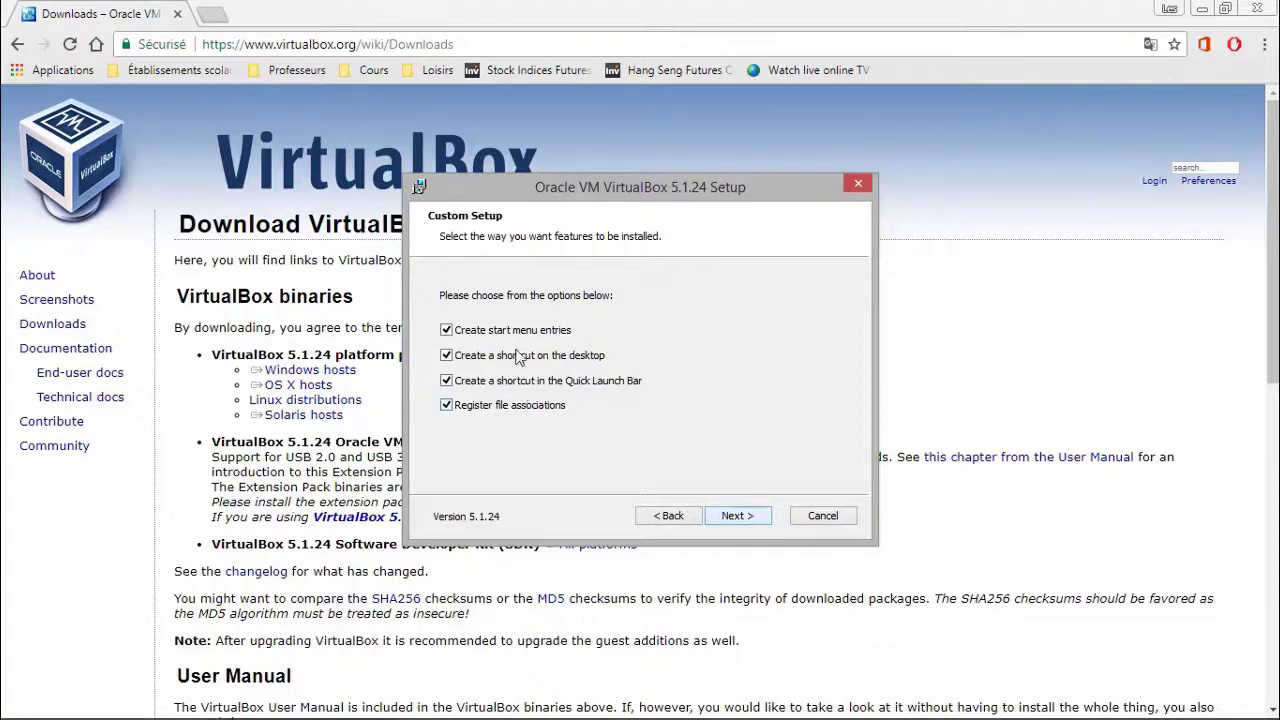
left_click(500, 404)
left_click(497, 379)
left_click(498, 356)
left_click(498, 332)
left_click(736, 518)
left_click(735, 520)
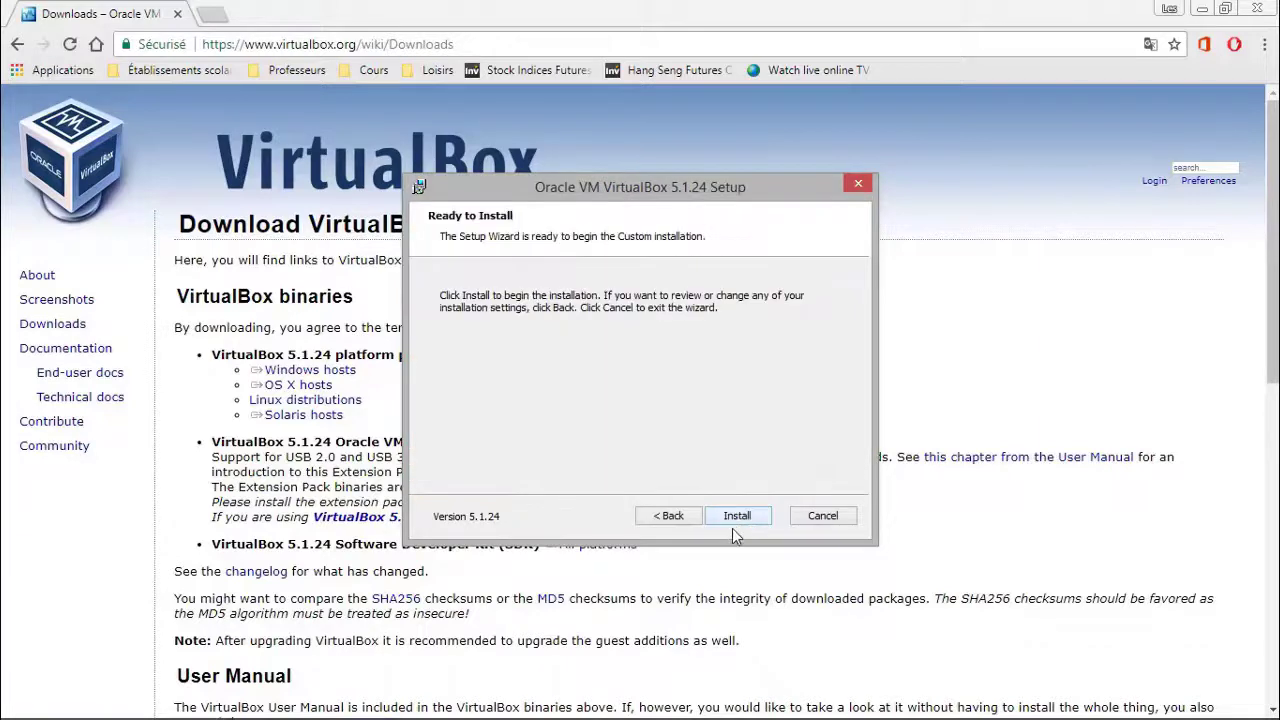
left_click(735, 520)
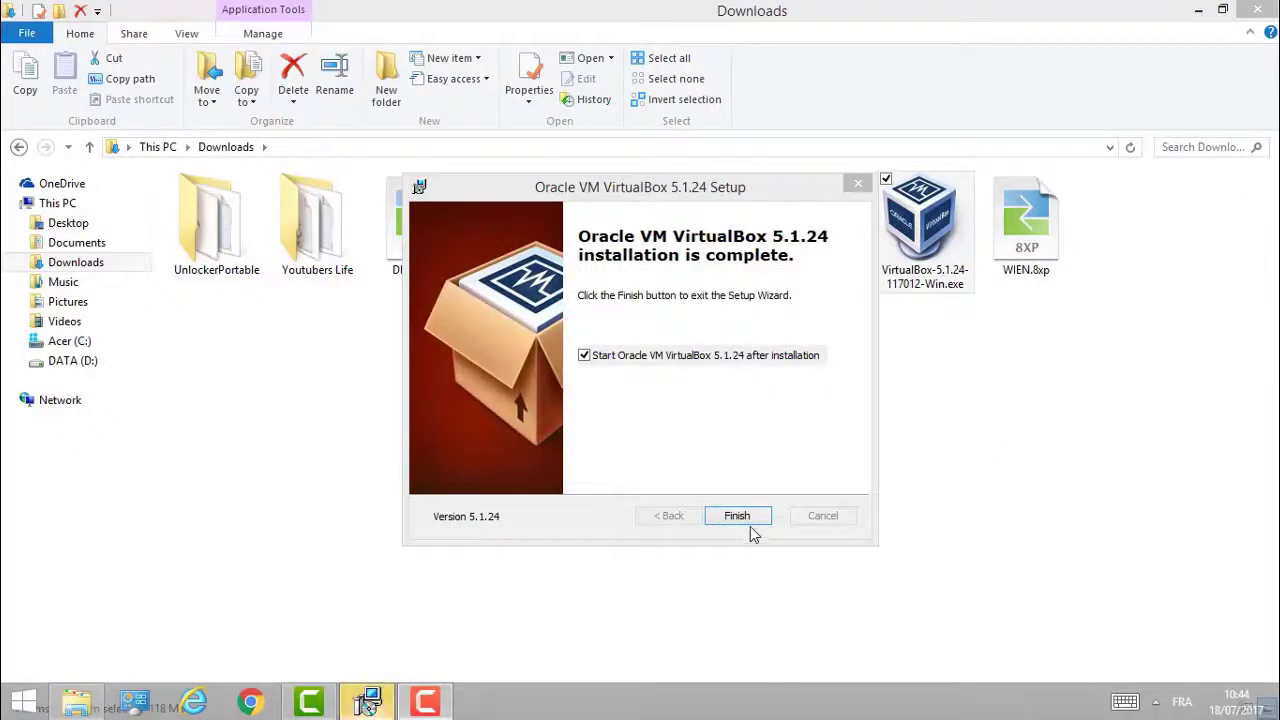
left_click(748, 518)
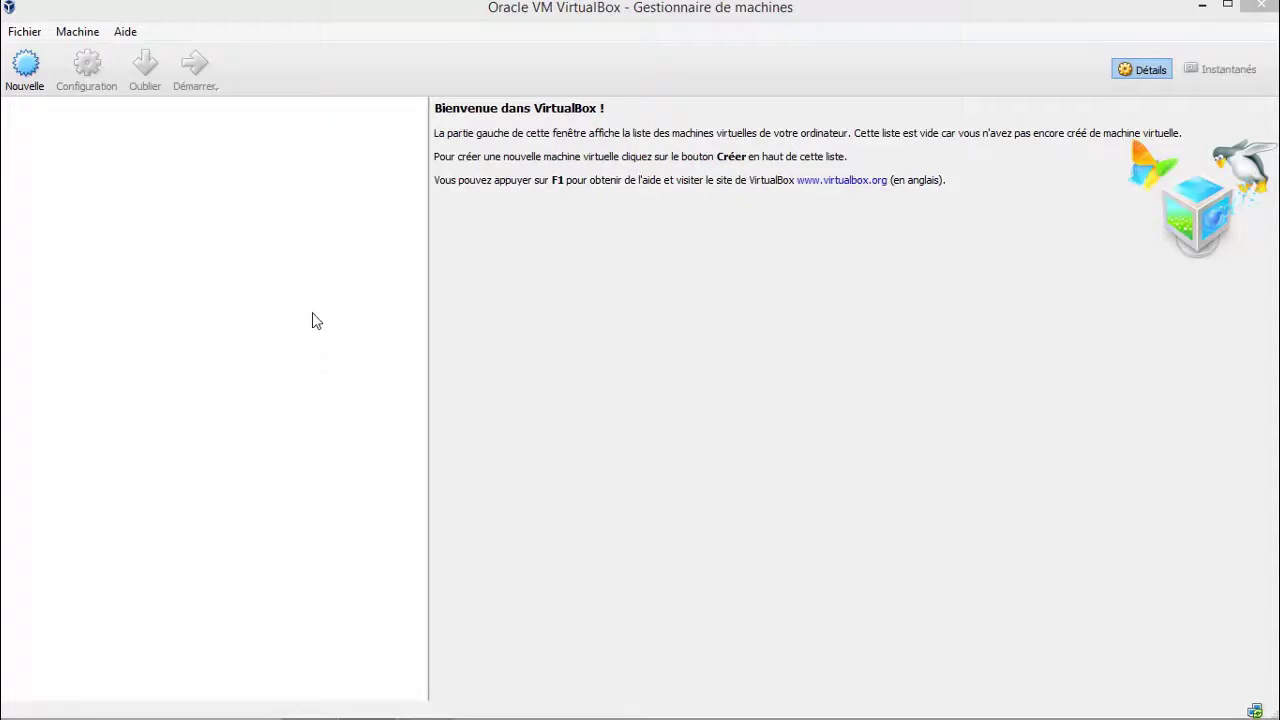
- Start a new virtual machine named Window 10, of type Microsoft Windows and version Windows 10 (64-bit), with the default memory size
left_click(40, 88)
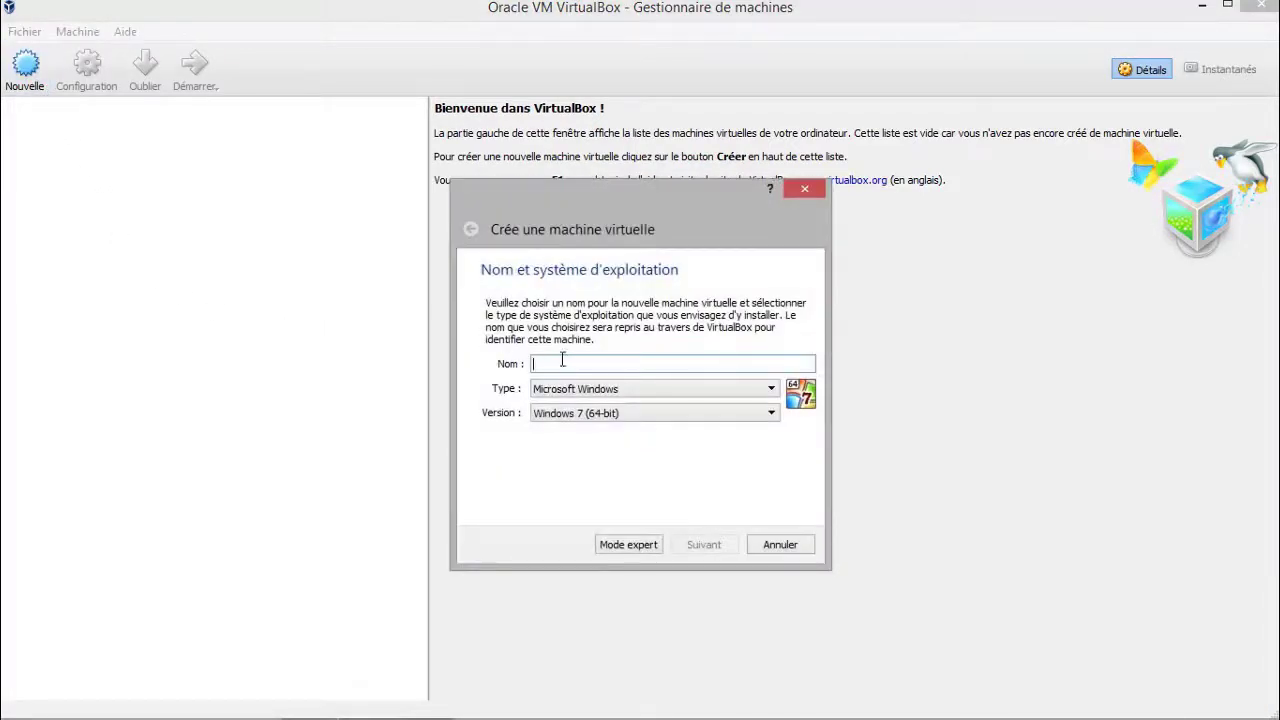
type("W")
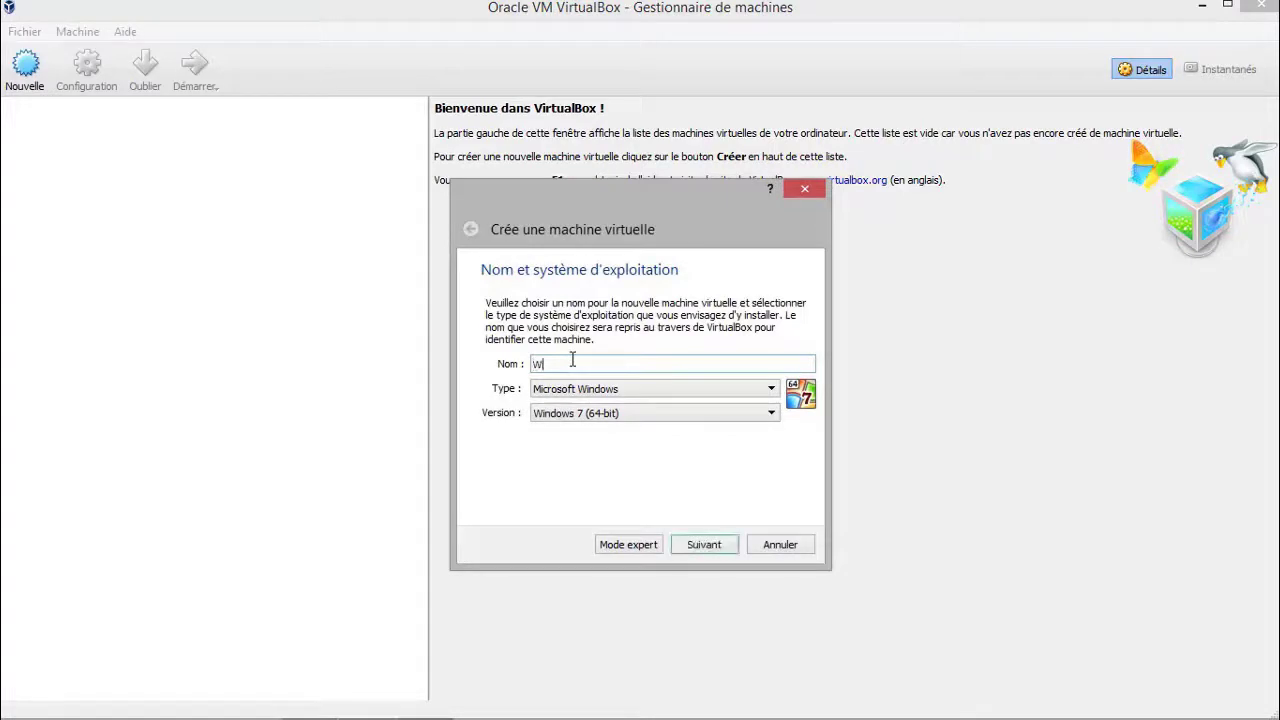
type("indows 10")
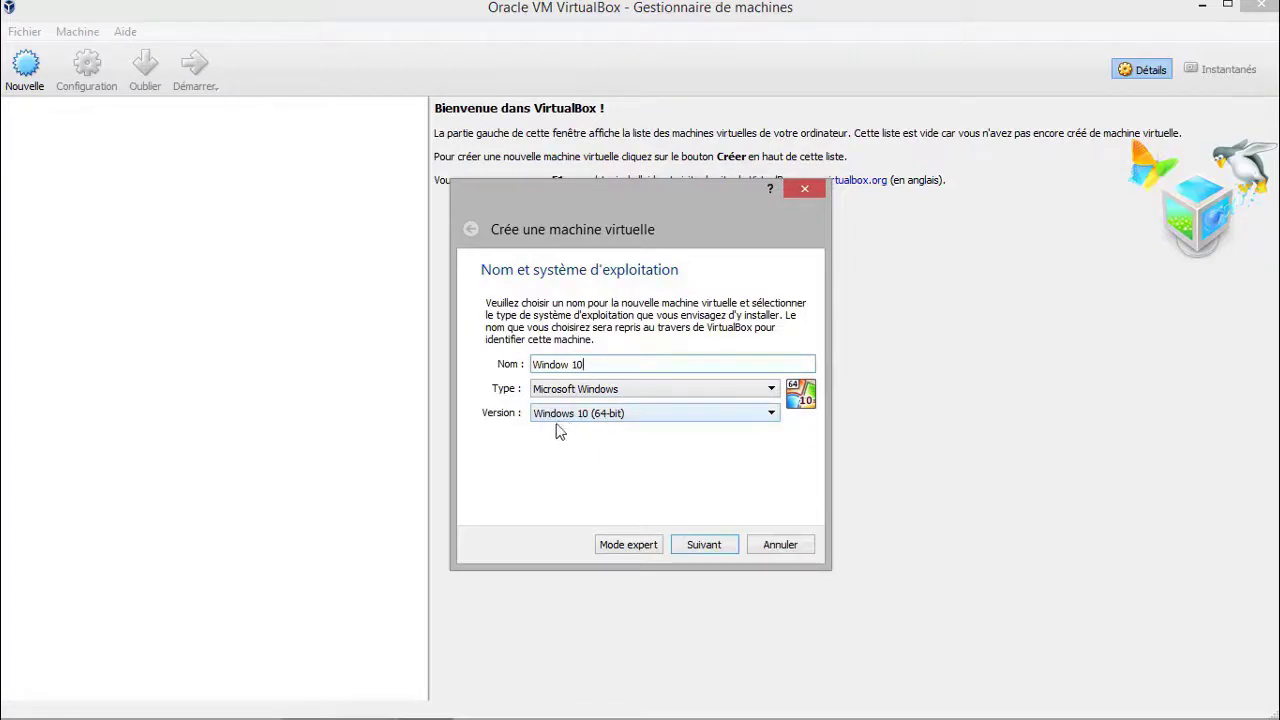
left_click(712, 552)
left_click(707, 552)
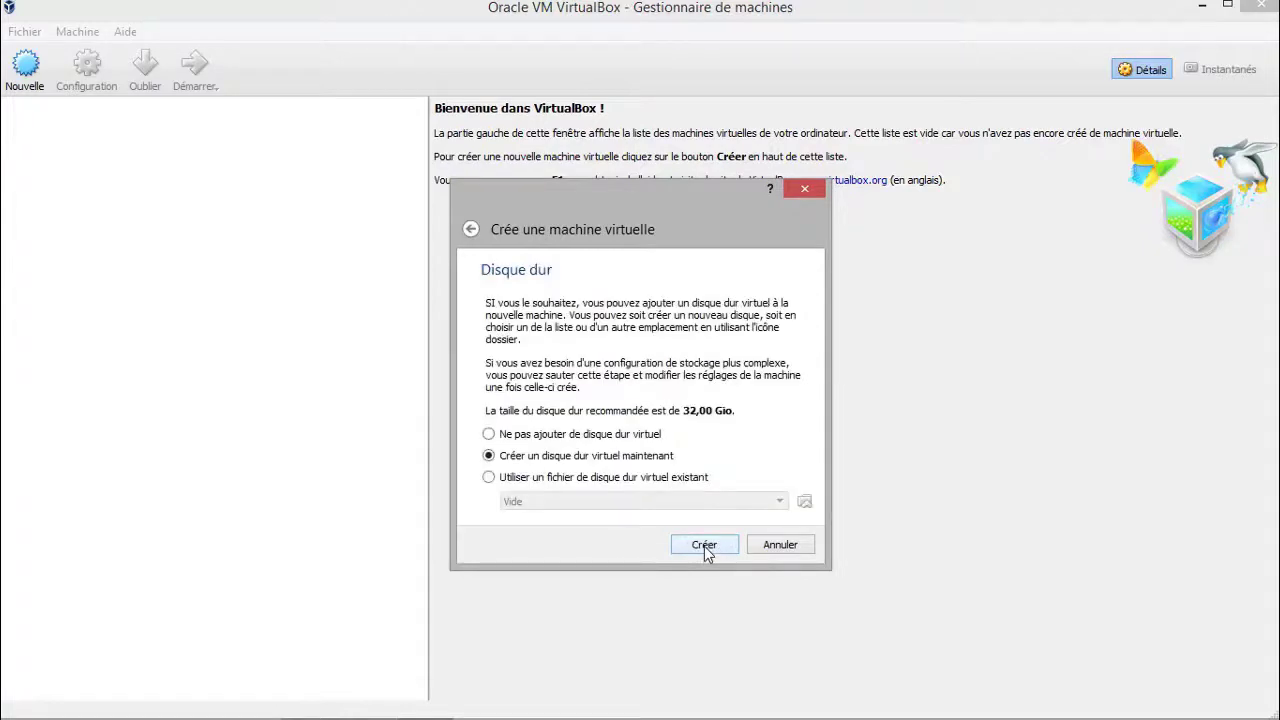
- Create a dynamically allocated 32 GB VDI virtual hard disk named Window 10 for the new machine
left_click(705, 552)
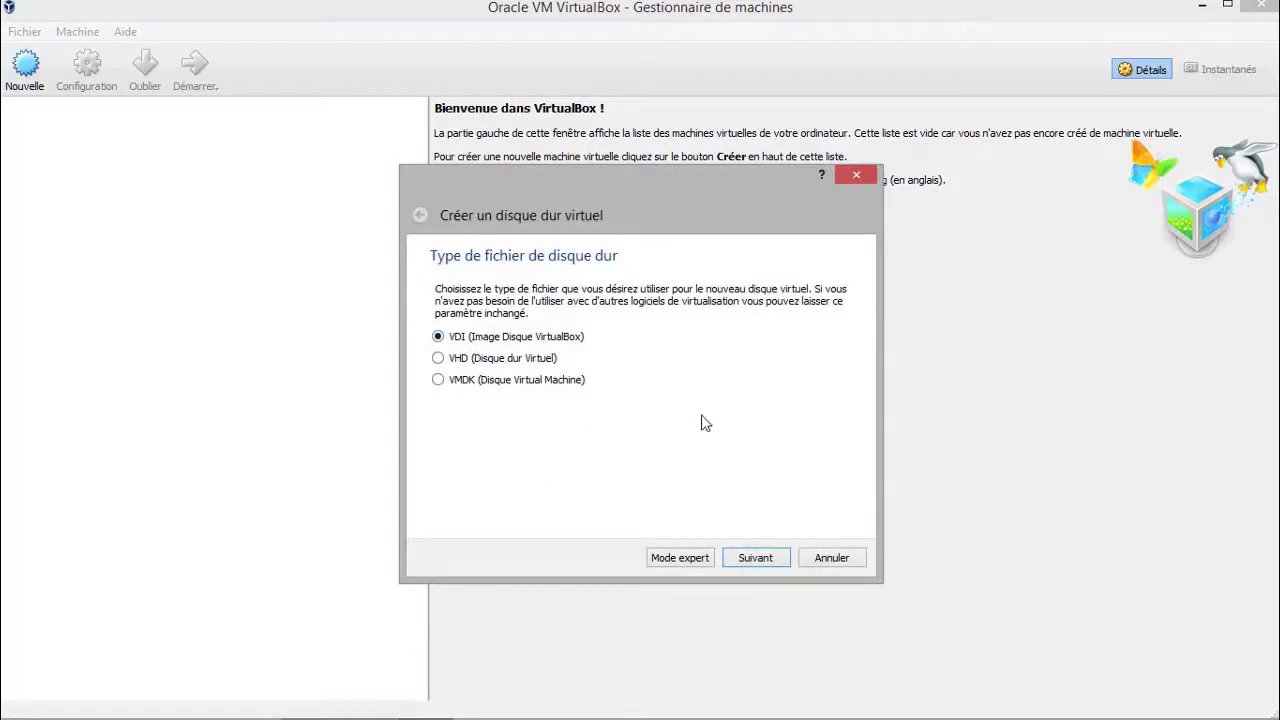
left_click(766, 558)
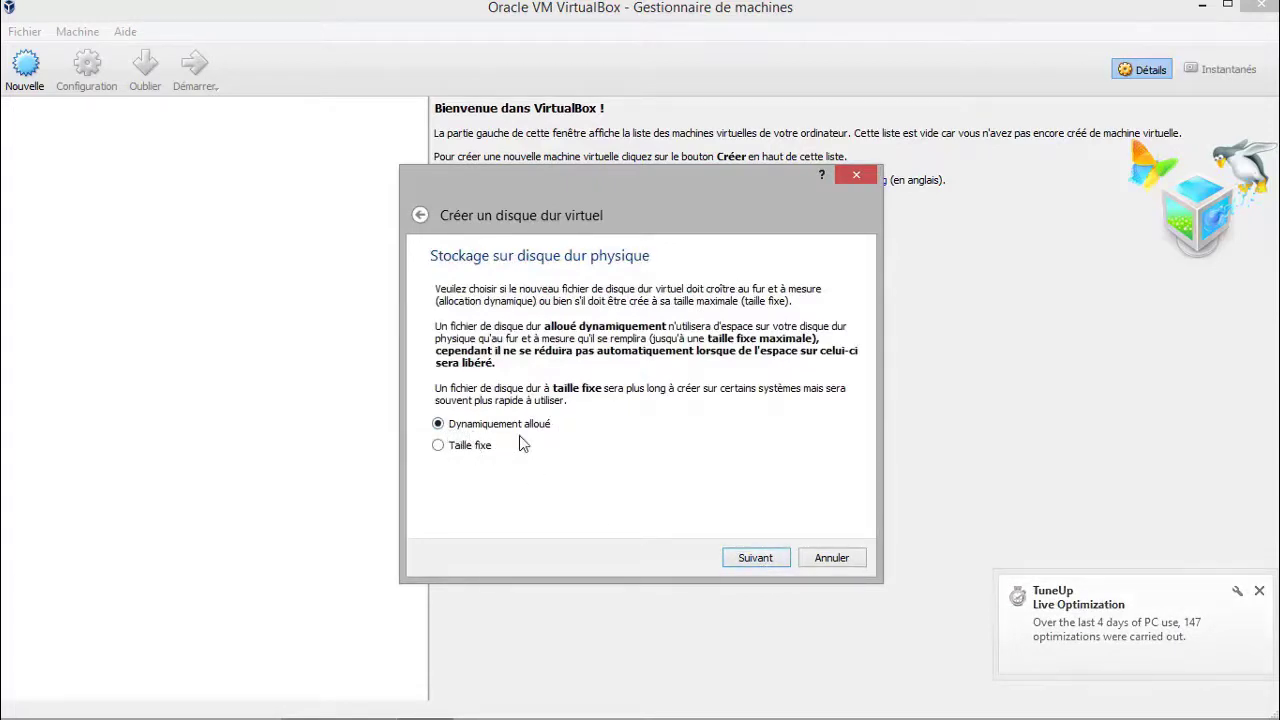
left_click(779, 564)
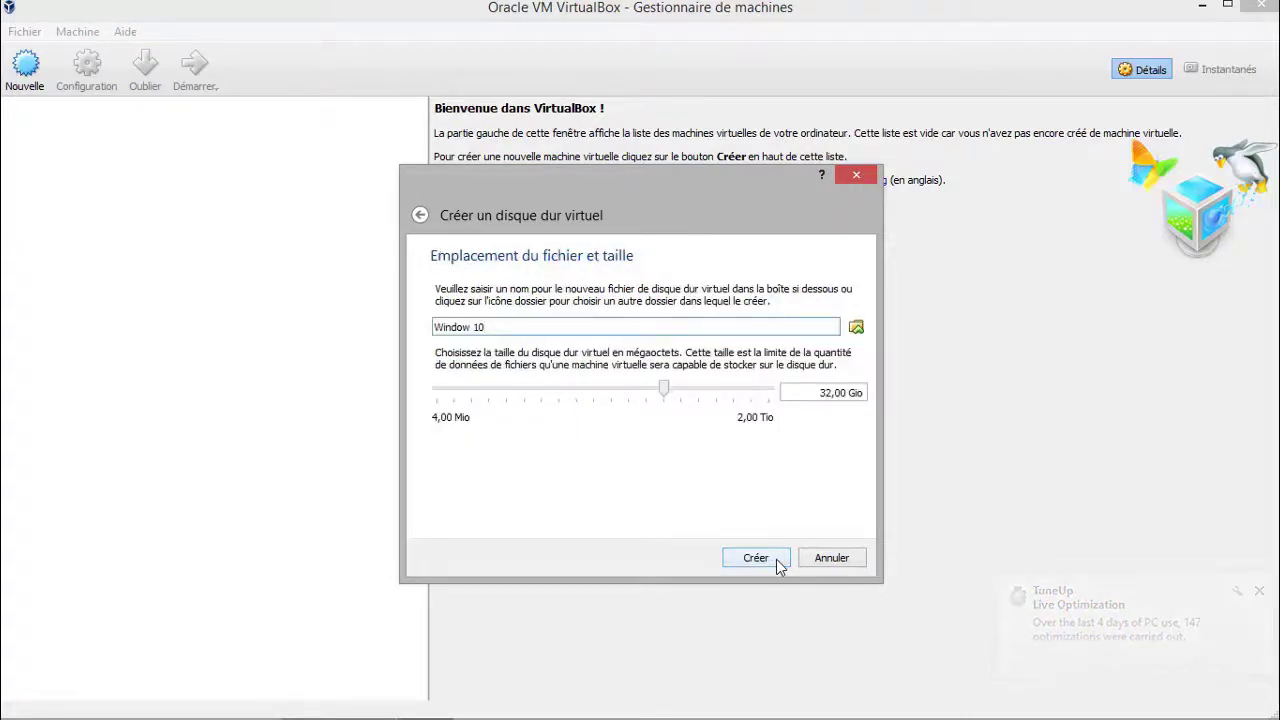
left_click(757, 558)
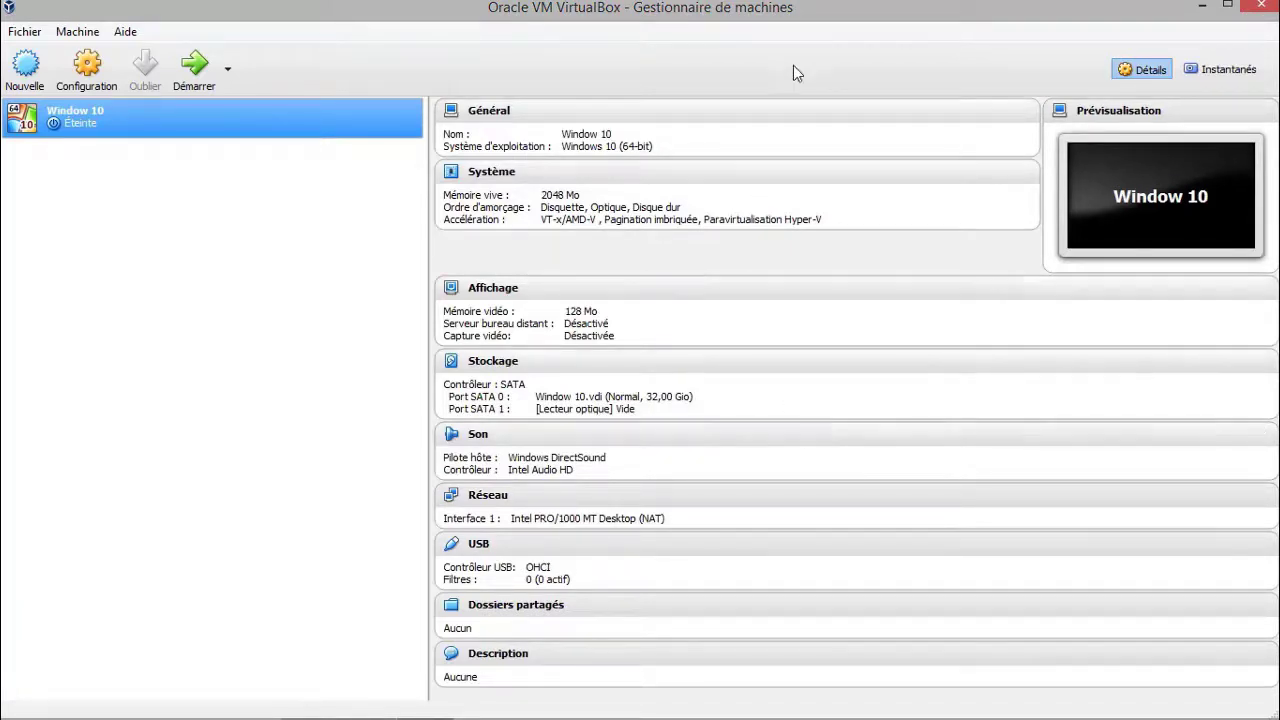
- Switch to Chrome, search for windows 10 iso and open Microsoft's Windows 10 disc image download page
left_click(1201, 7)
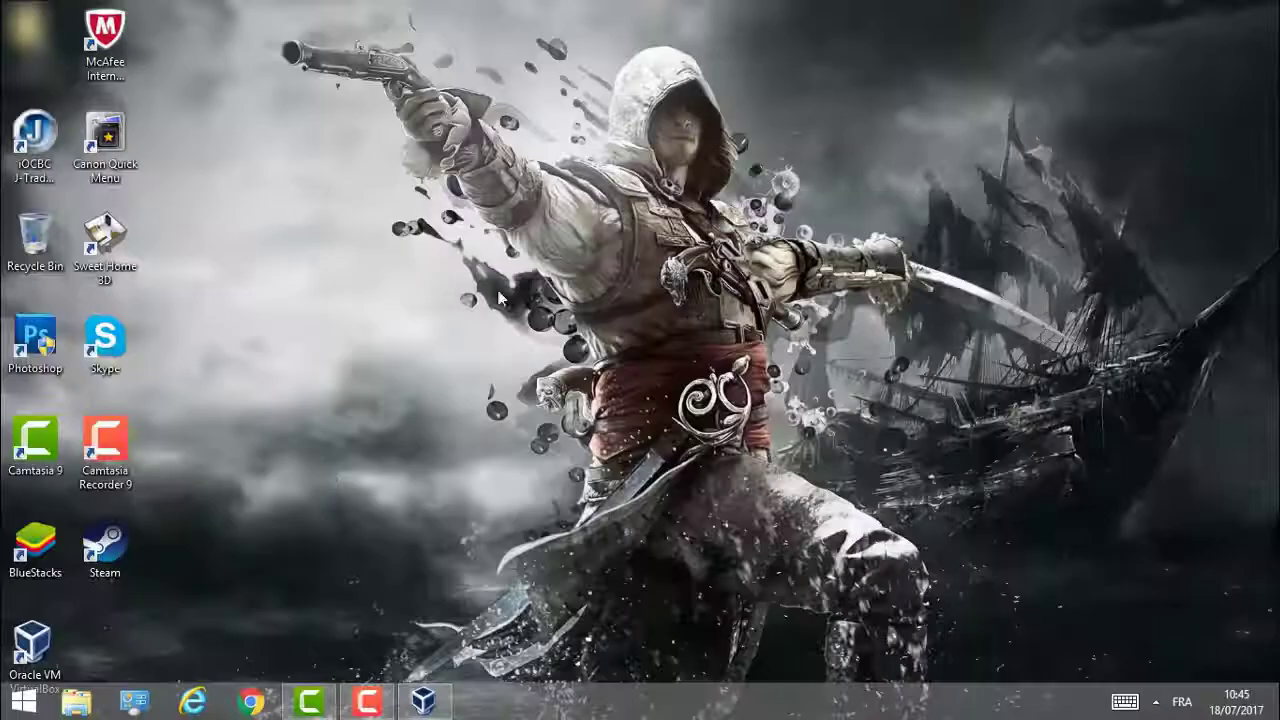
left_click(250, 701)
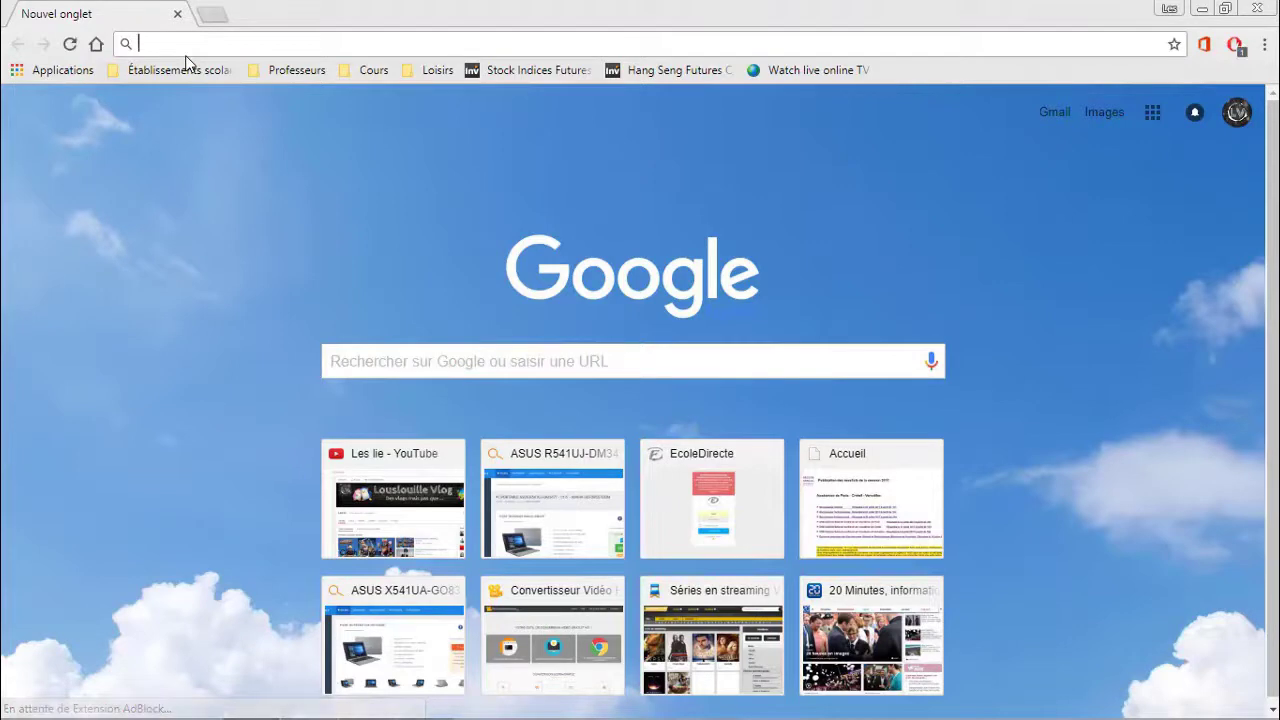
type("window 10")
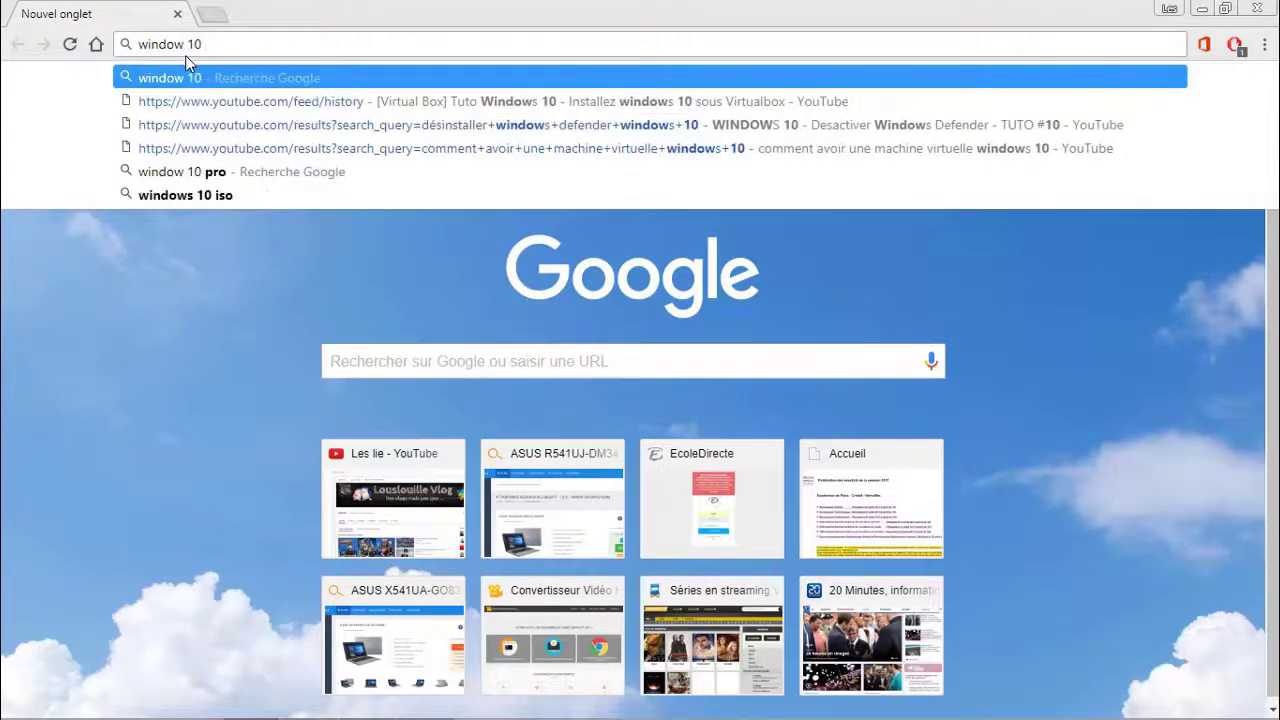
left_click(213, 195)
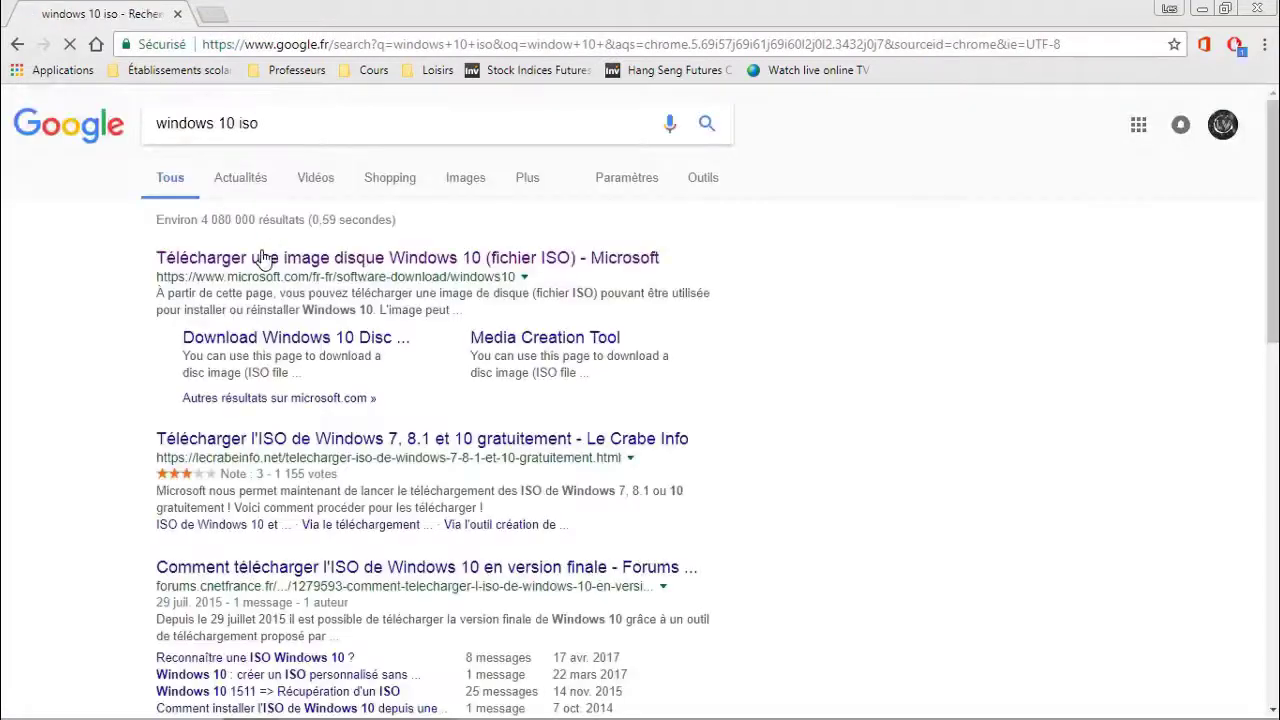
left_click(267, 262)
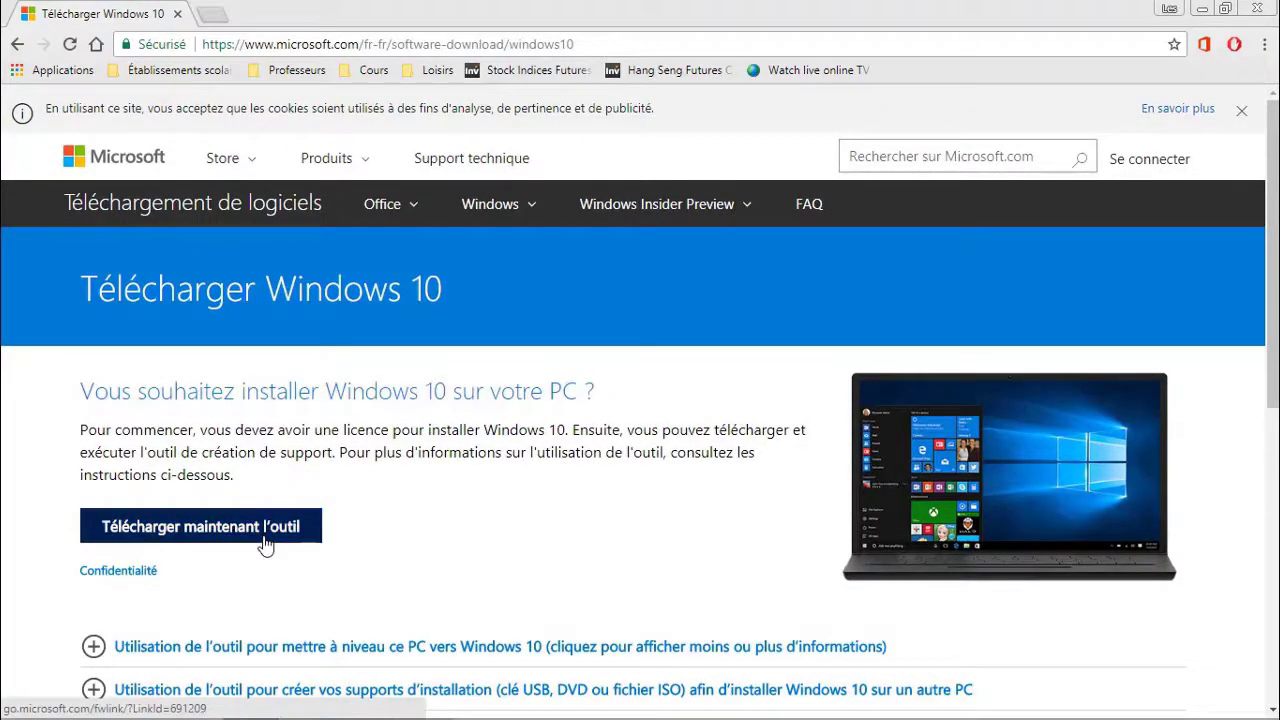
- Download MediaCreationTool.exe to the Downloads folder and have it open once the download finishes
left_click(265, 545)
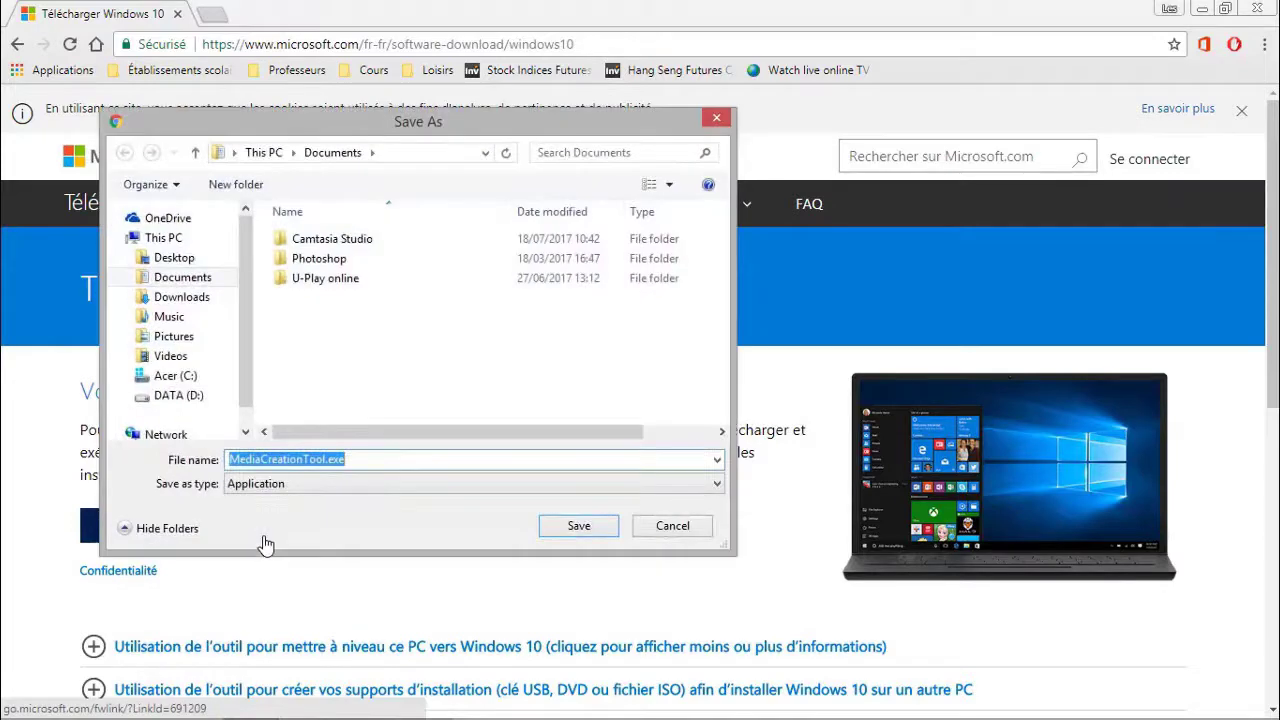
left_click(203, 299)
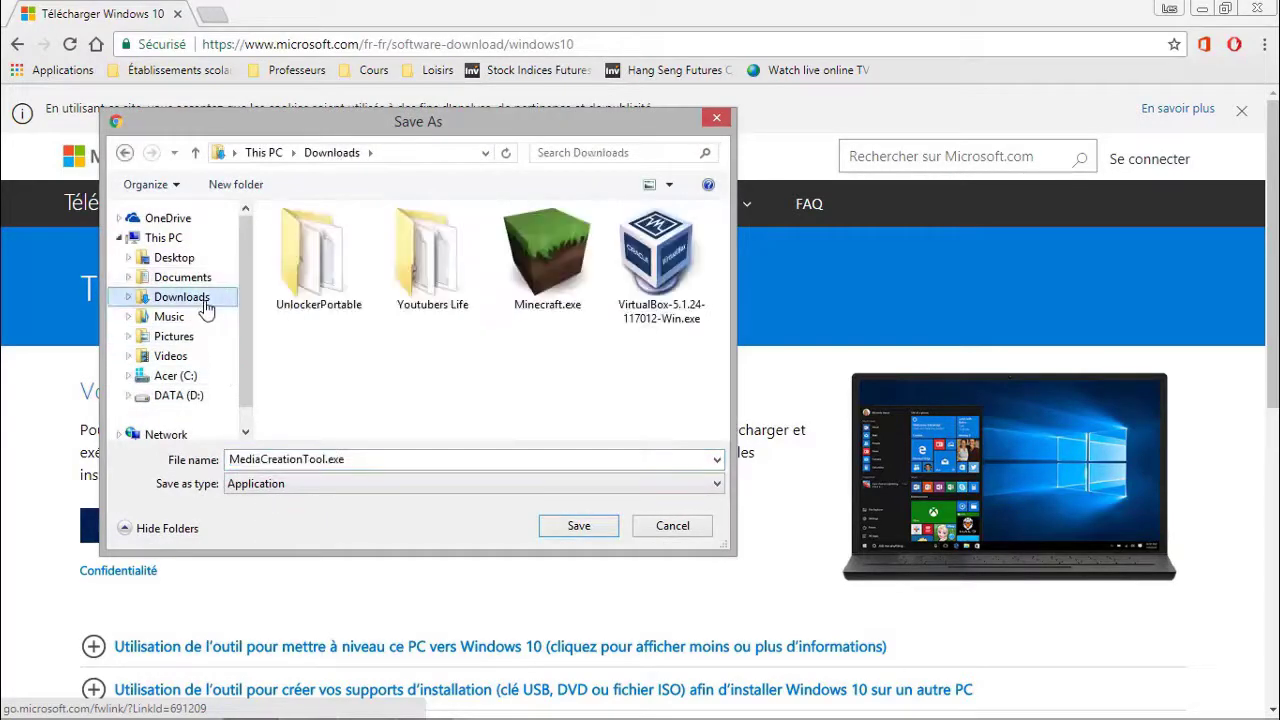
left_click(584, 530)
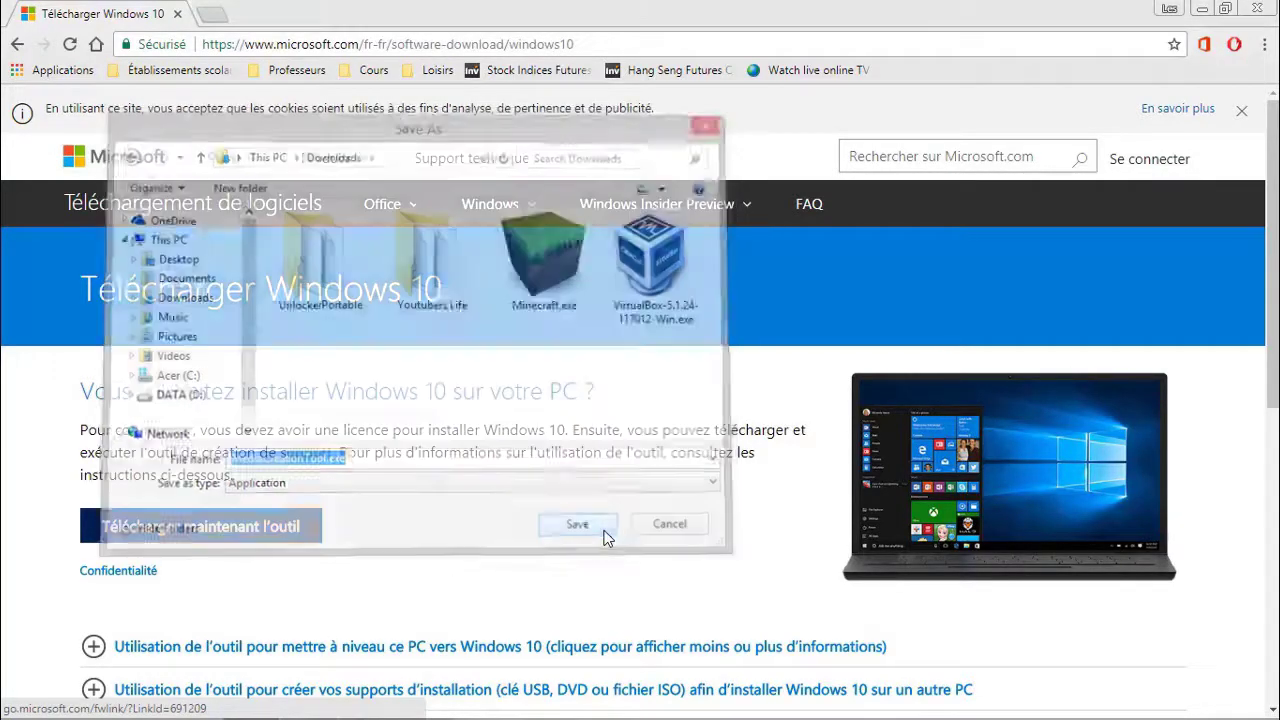
left_click(194, 694)
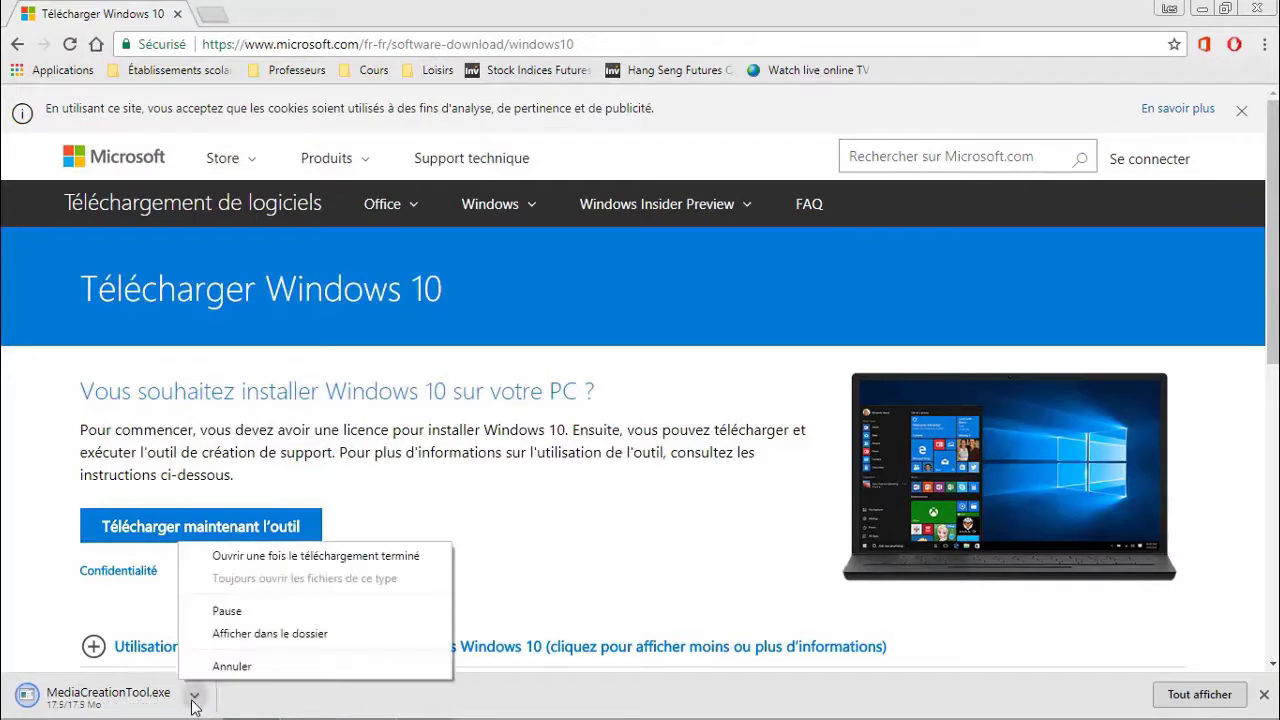
left_click(263, 553)
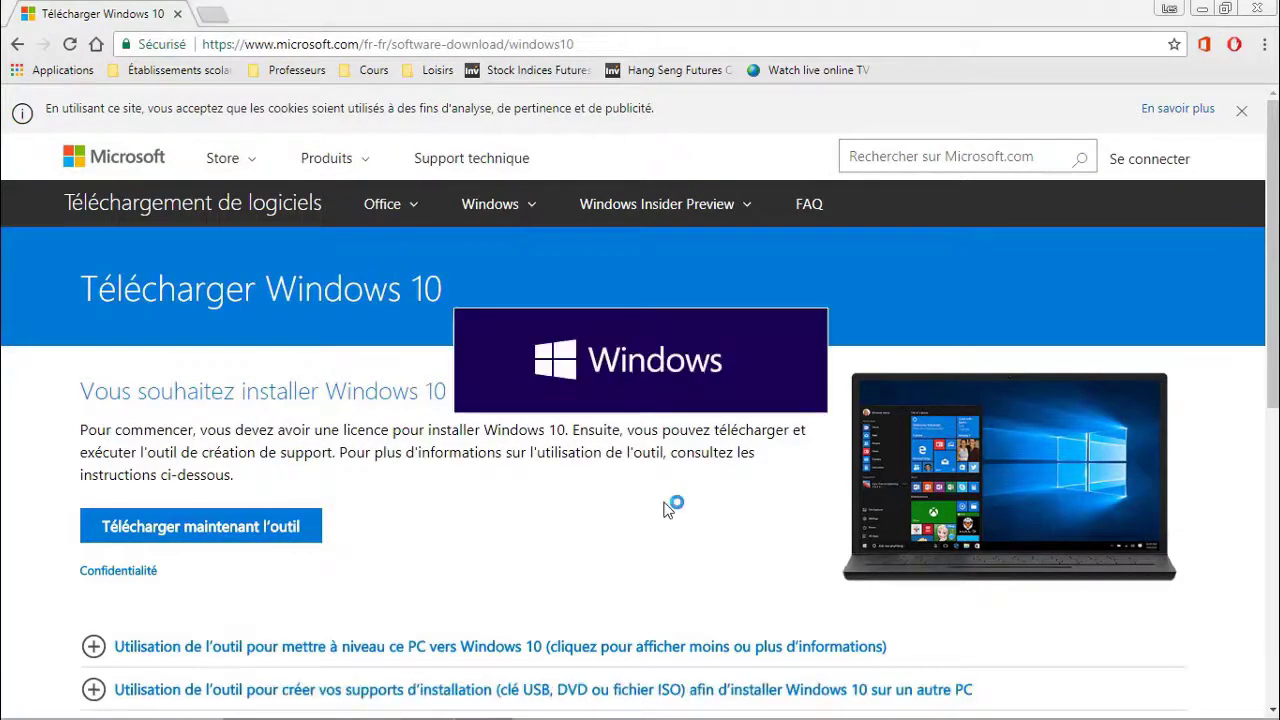
- Accept the Windows 10 Setup license terms and choose to create installation media for another PC
left_click(1202, 10)
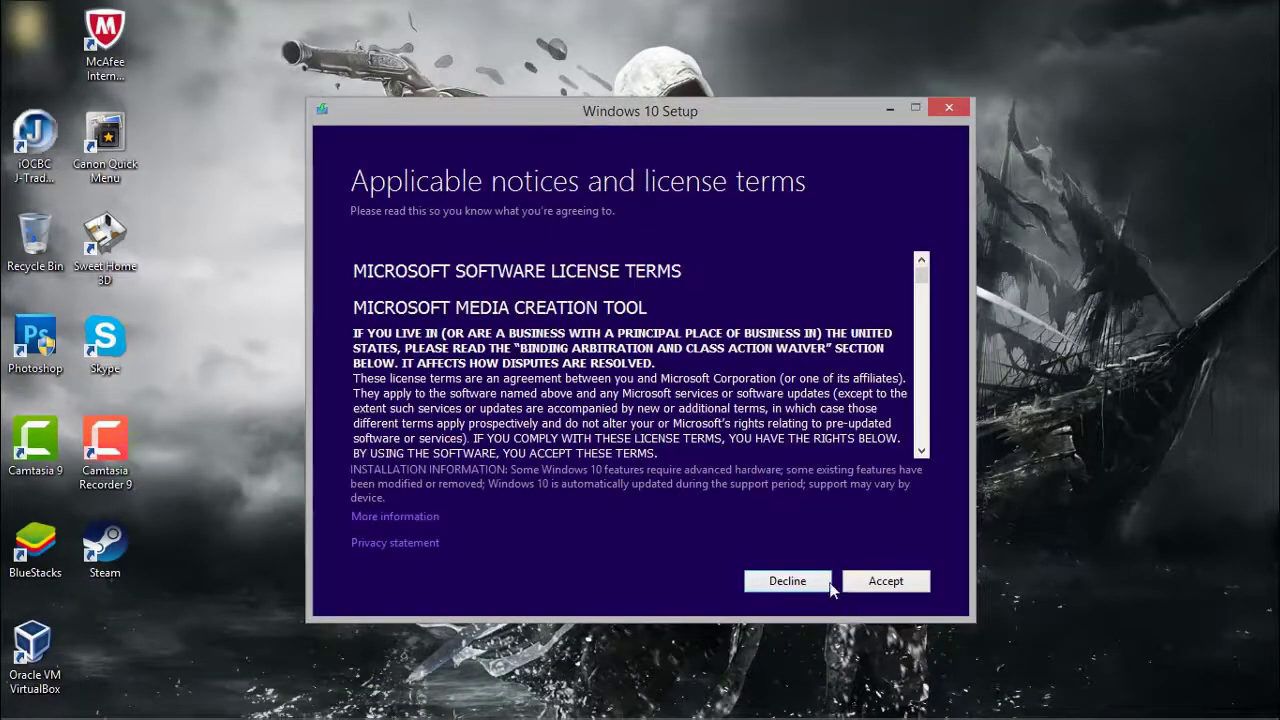
left_click(890, 583)
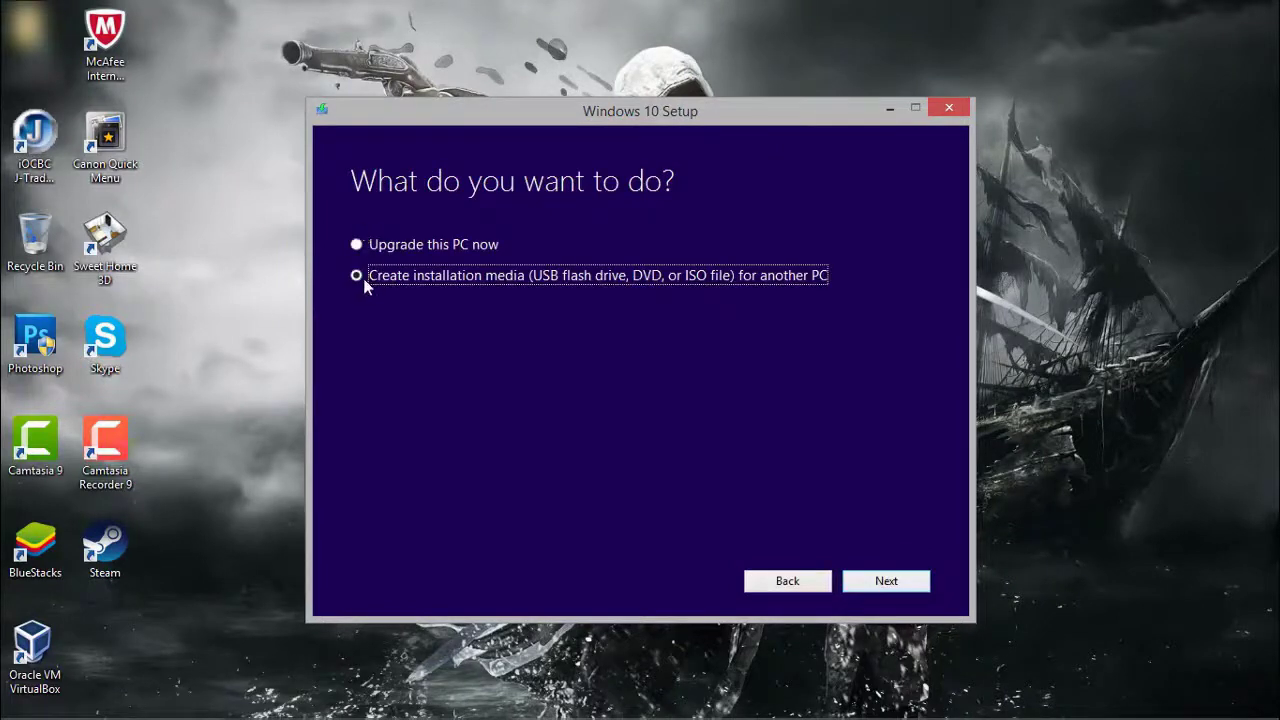
left_click(882, 586)
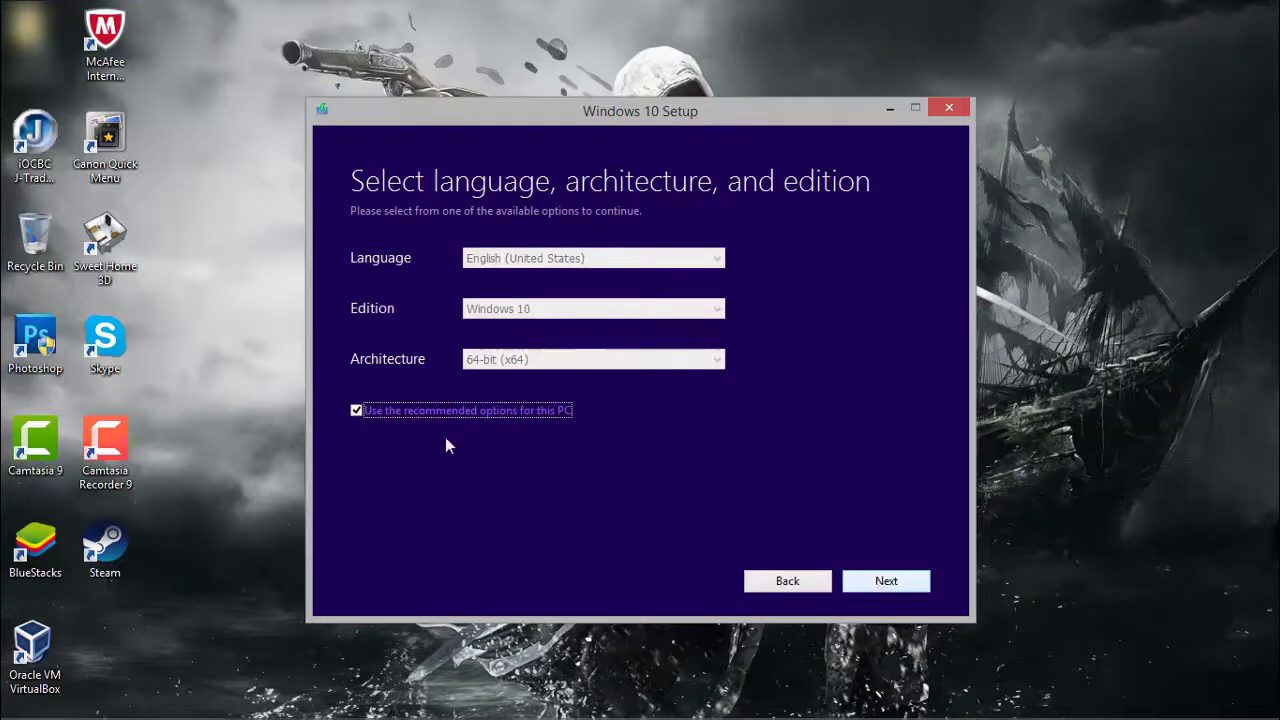
- Turn off the recommended options for this PC and set the installation media language to français (France)
left_click(357, 410)
left_click(601, 259)
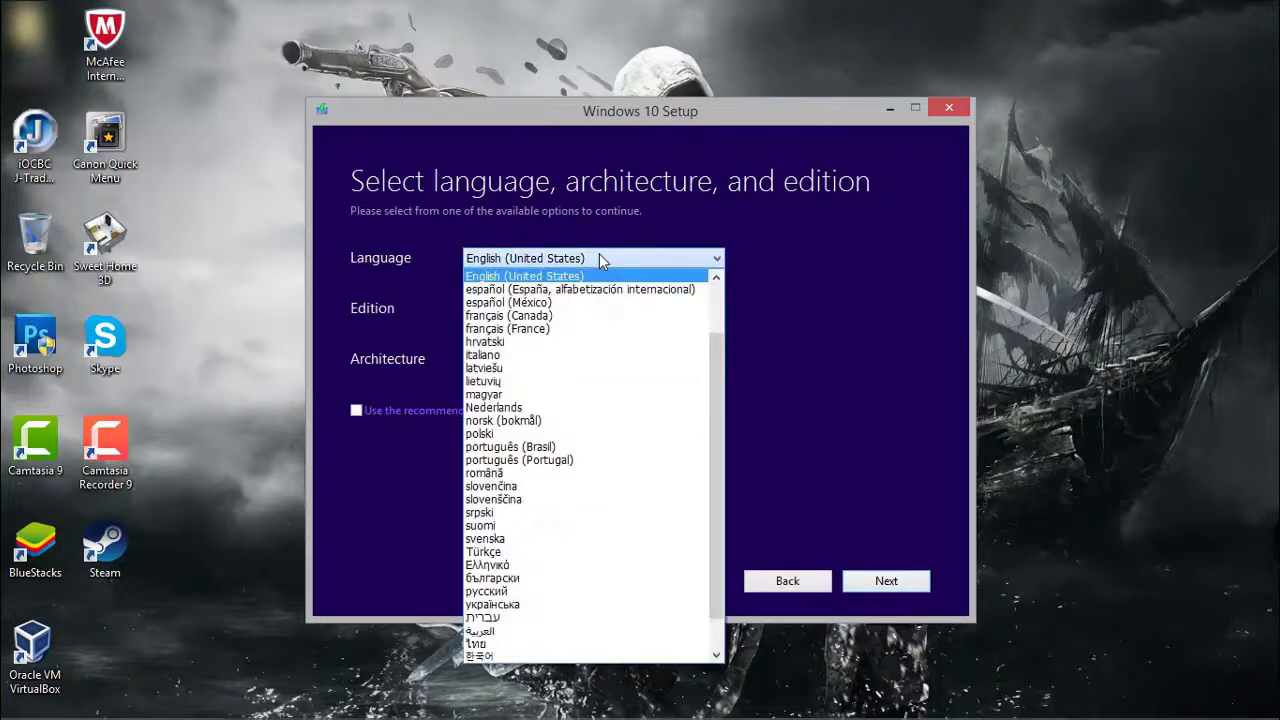
left_click(566, 329)
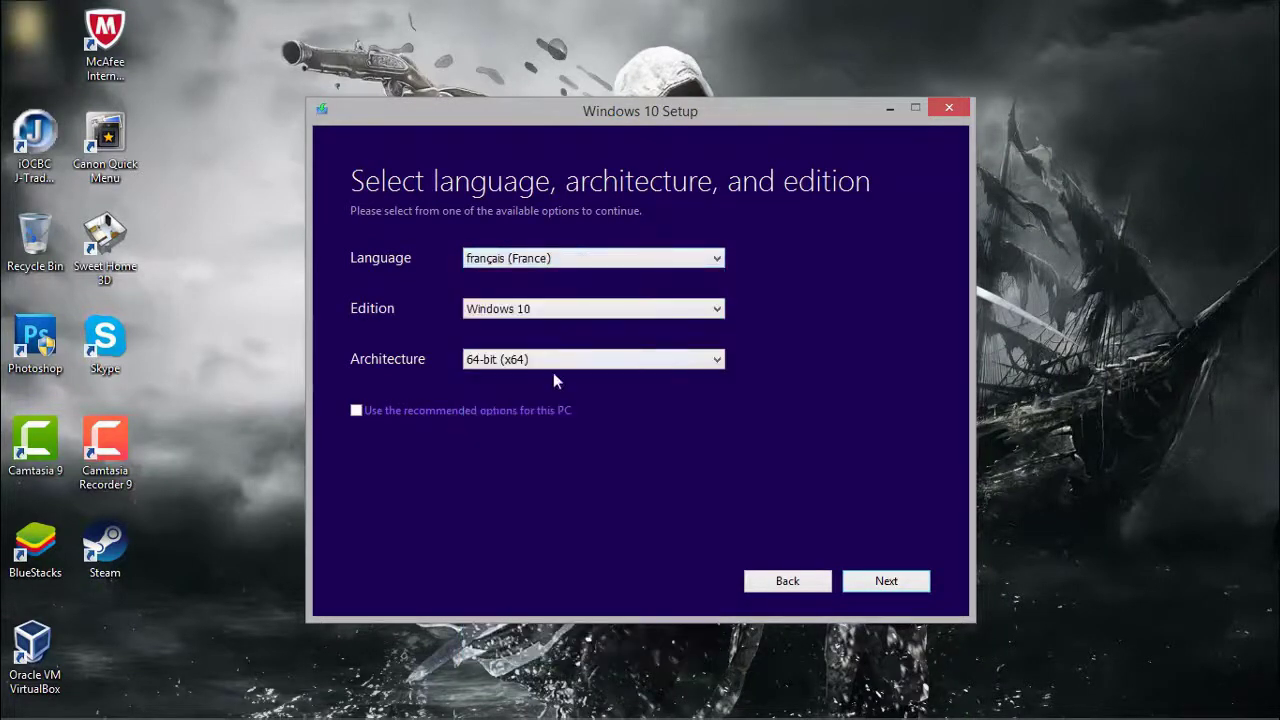
- Confirm the language and edition, save the installation media as the ISO file Windows.iso in Downloads, and finish Windows 10 Setup
left_click(910, 581)
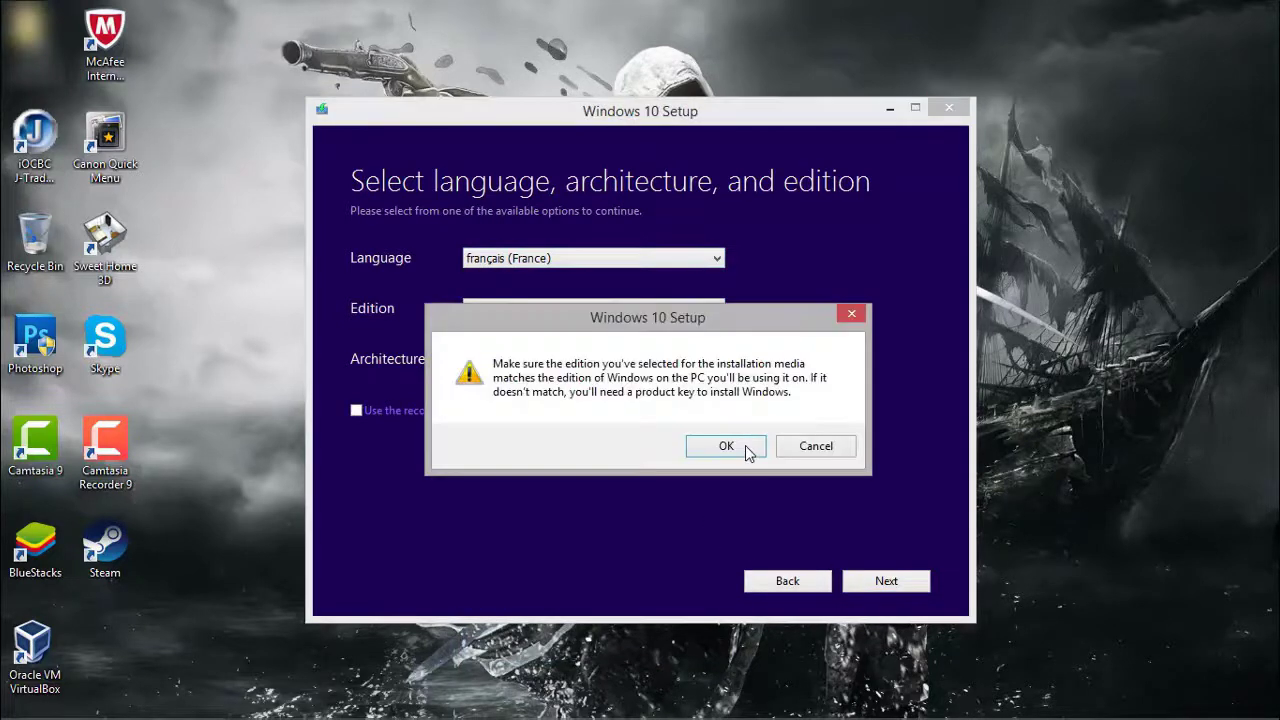
left_click(745, 447)
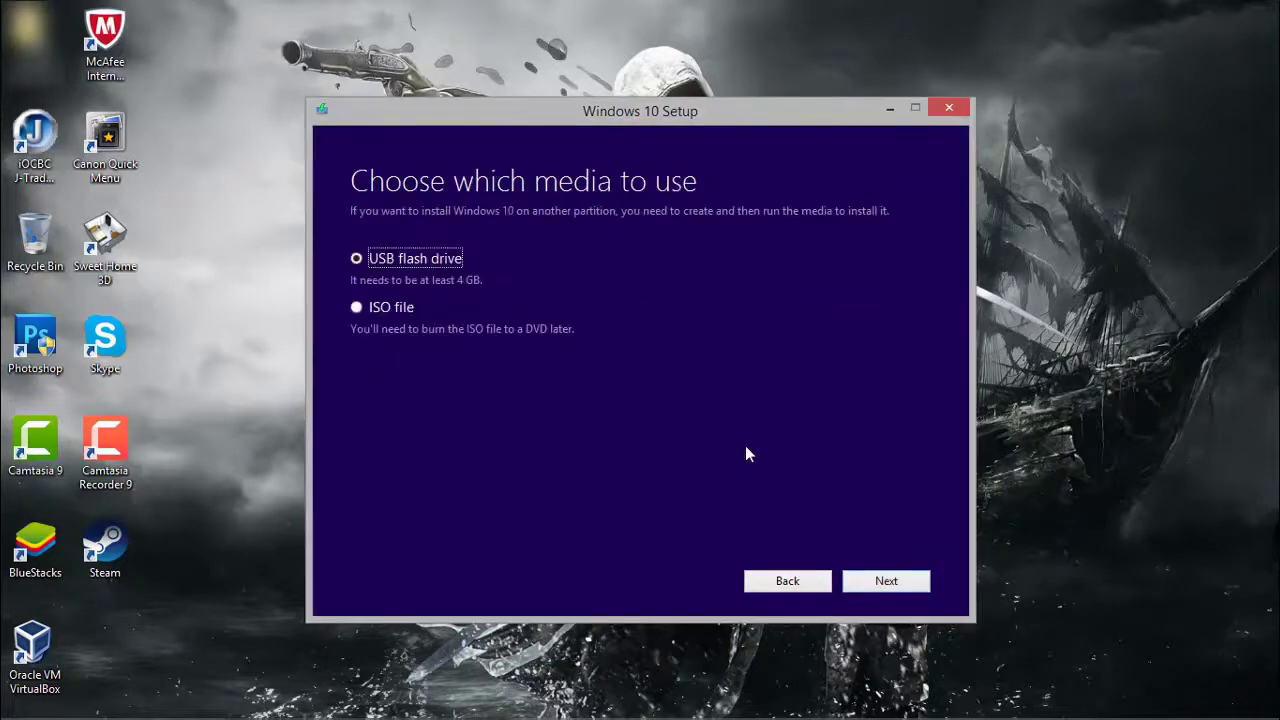
left_click(357, 308)
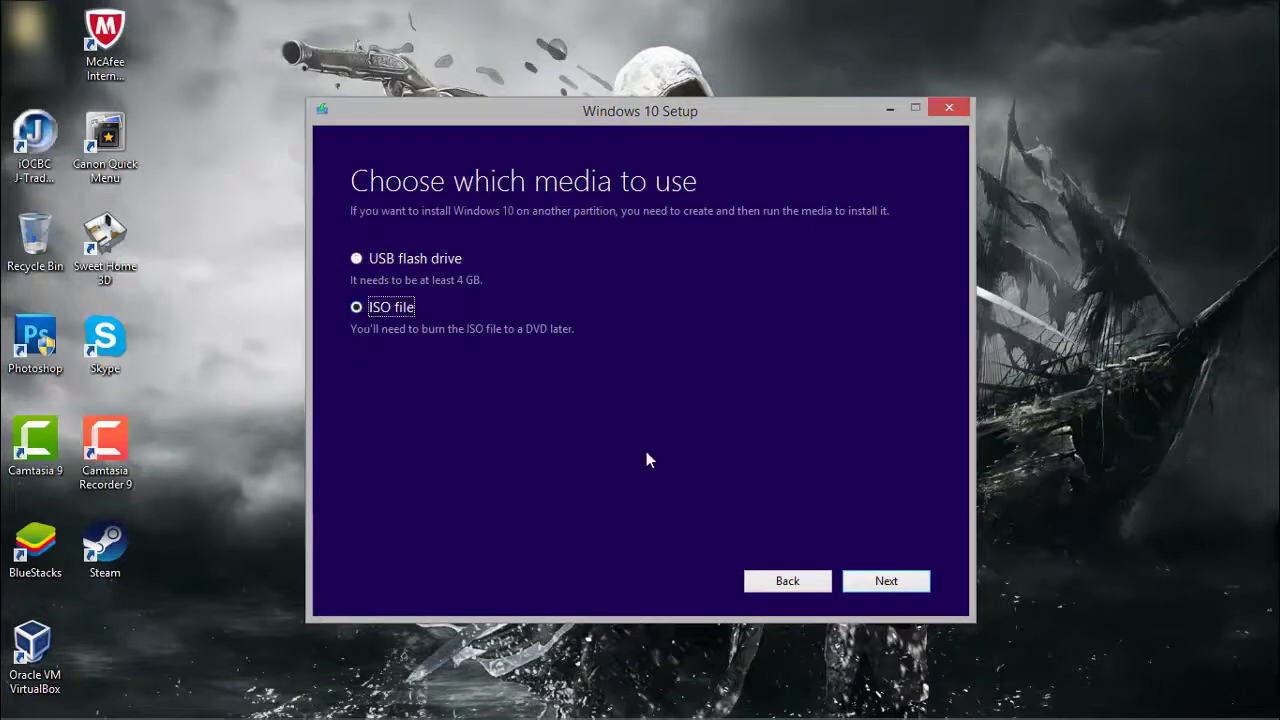
left_click(886, 581)
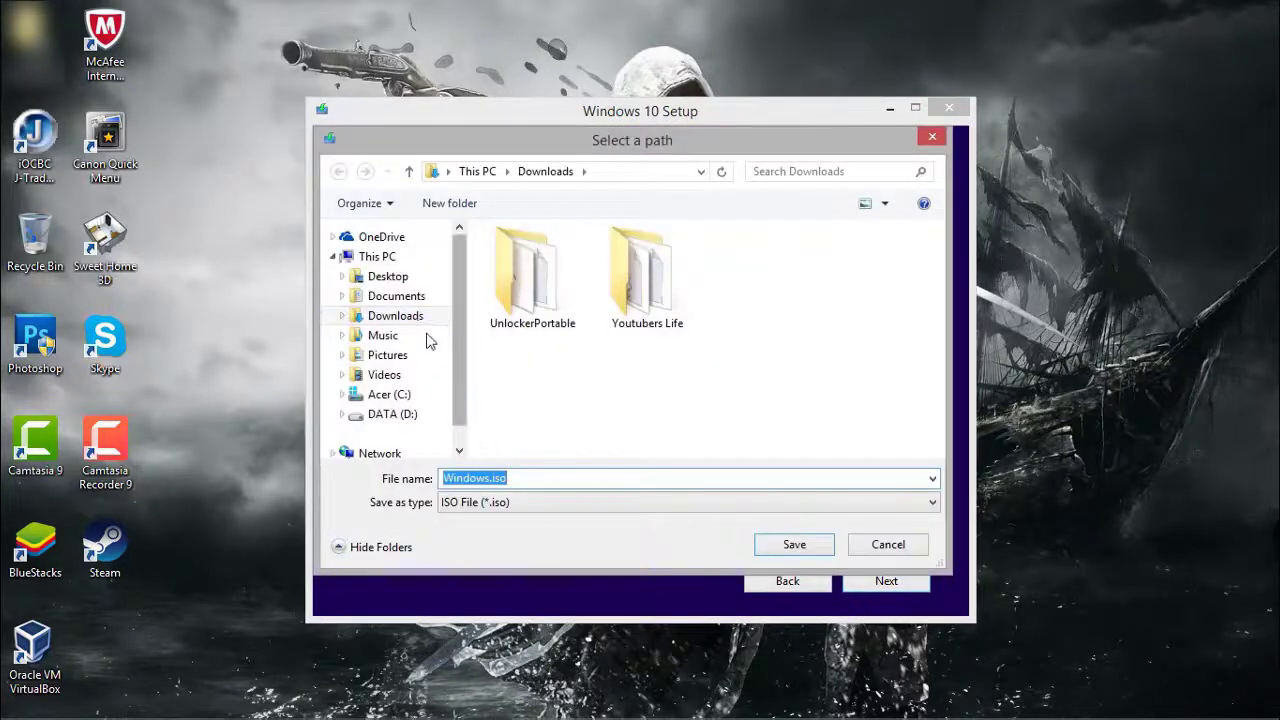
key("Return")
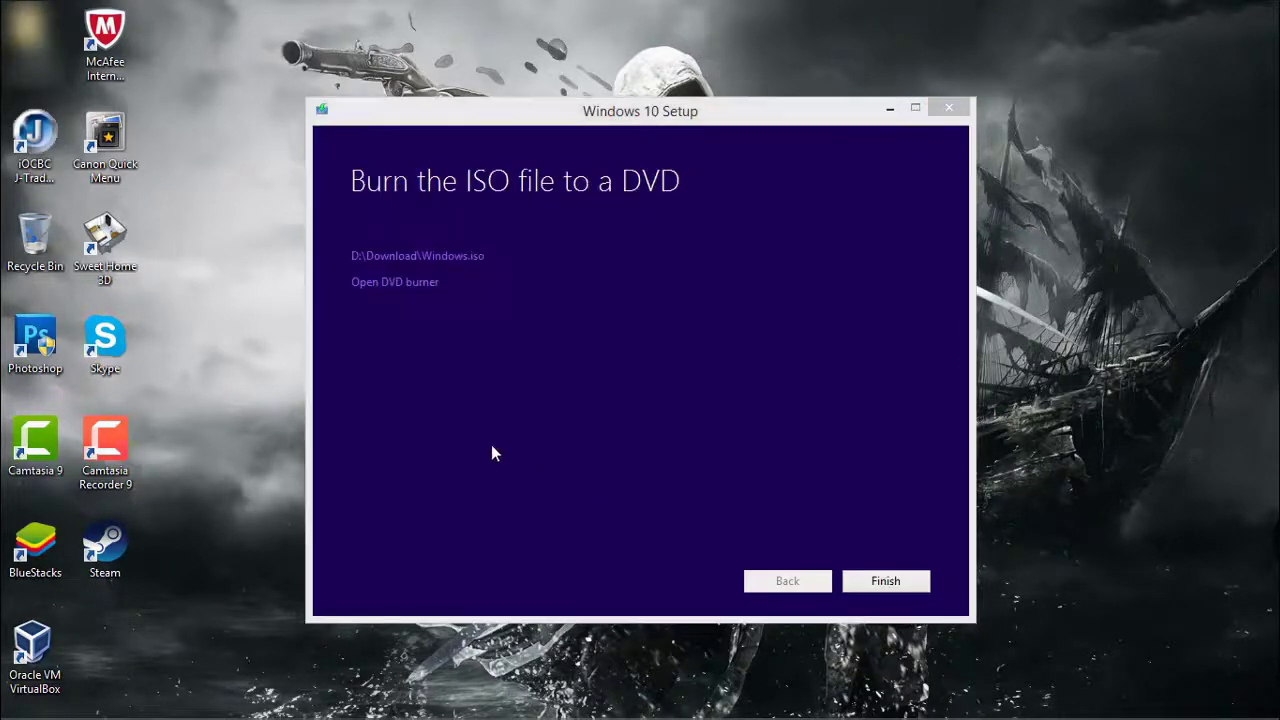
left_click(877, 585)
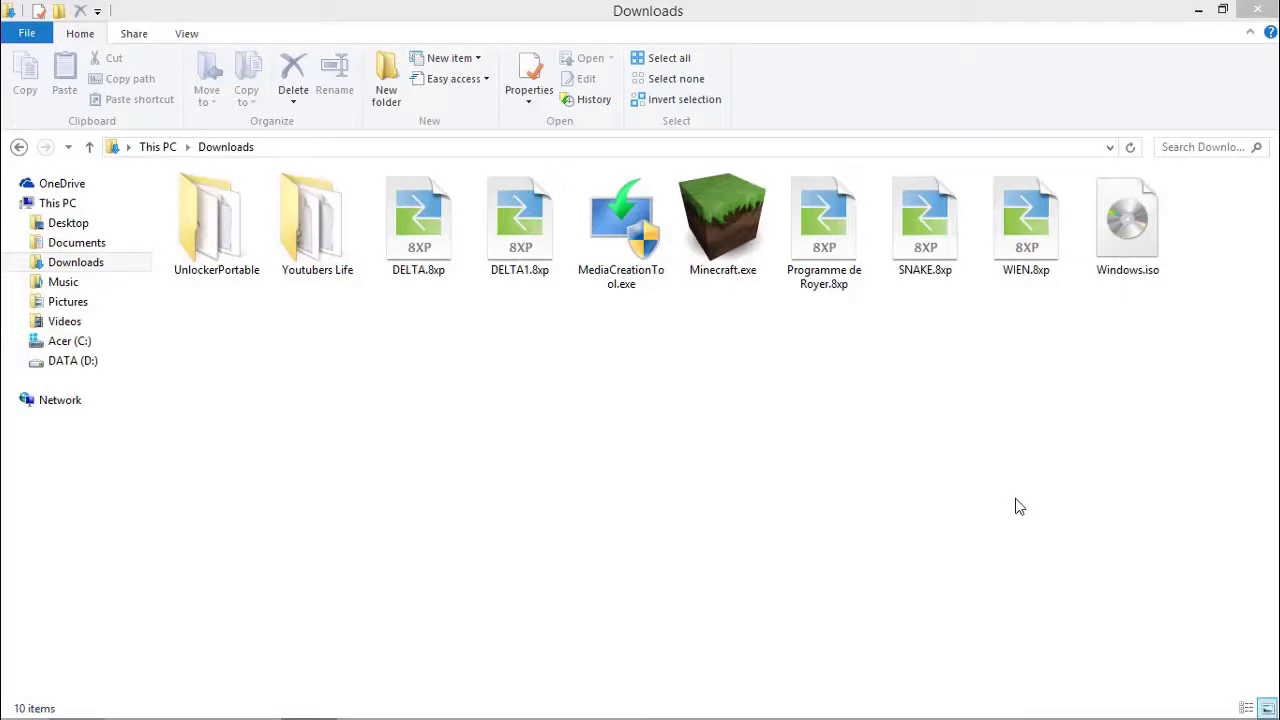
- Minimize the Downloads folder, switch to VirtualBox and open the storage settings of the Window 10 virtual machine
left_click(1198, 10)
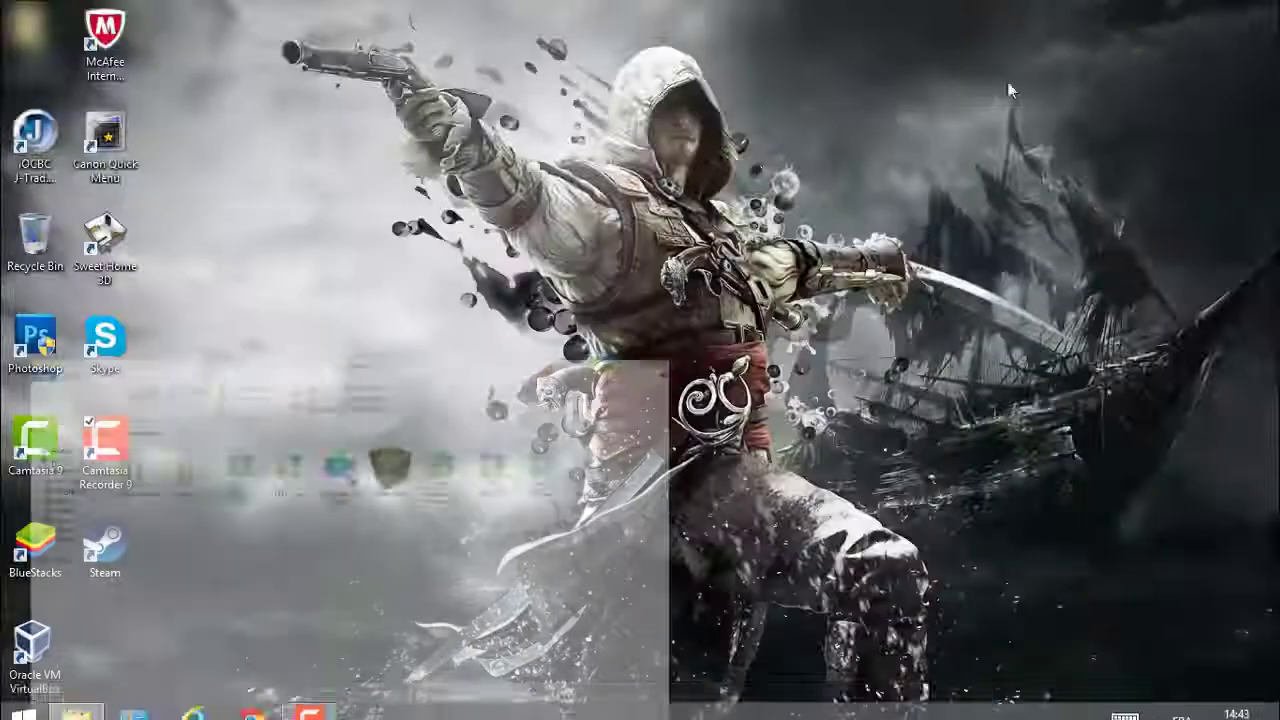
double_click(35, 645)
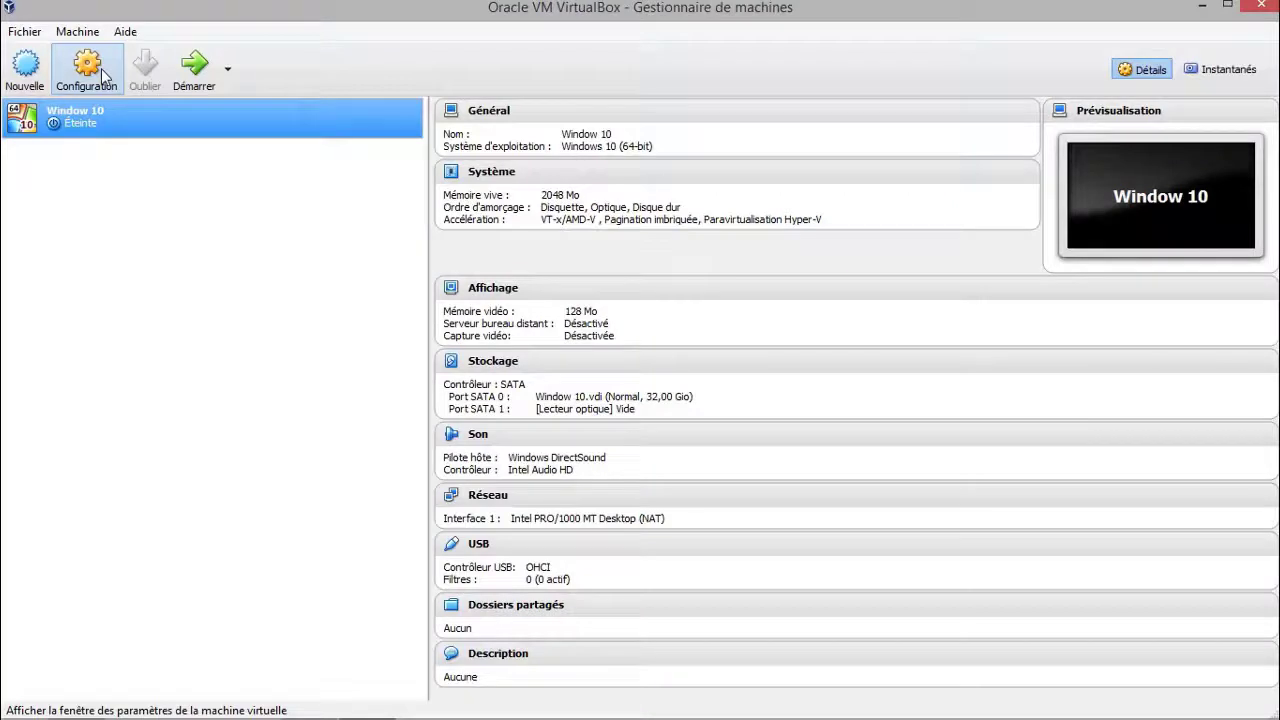
left_click(105, 77)
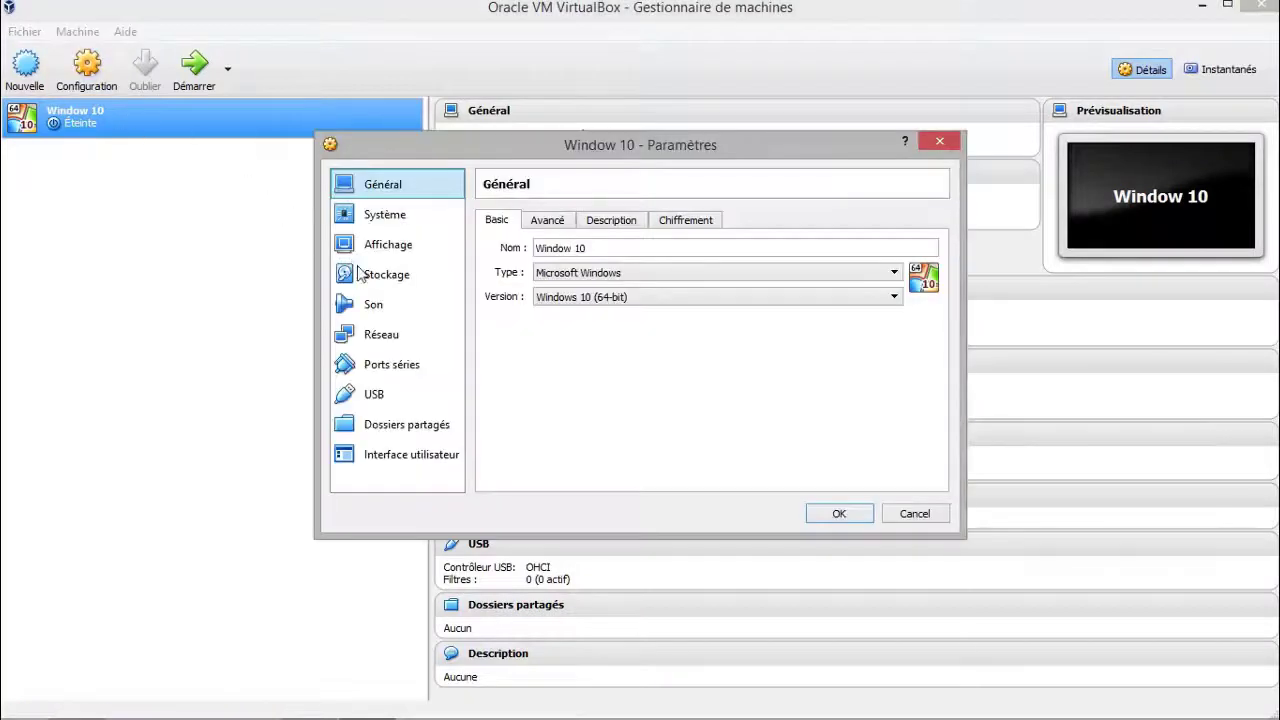
left_click(380, 284)
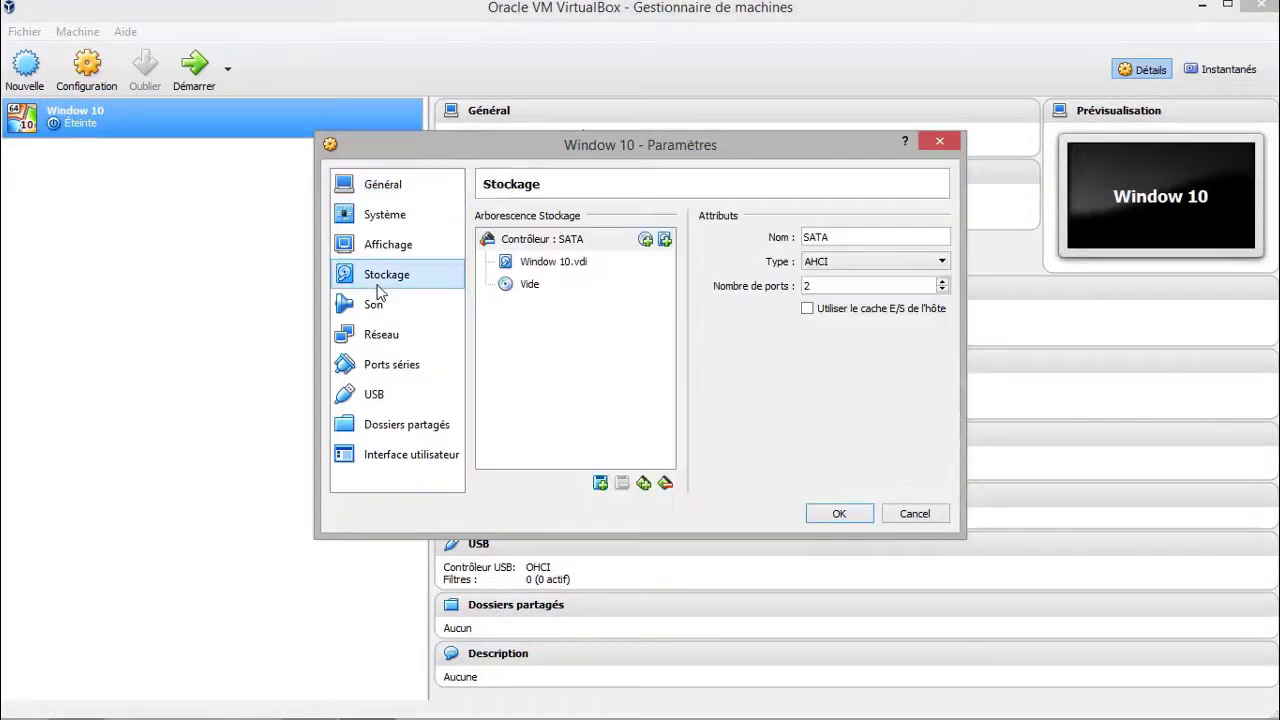
- Load Windows.iso from Downloads into the machine's empty optical drive and save the settings
left_click(541, 287)
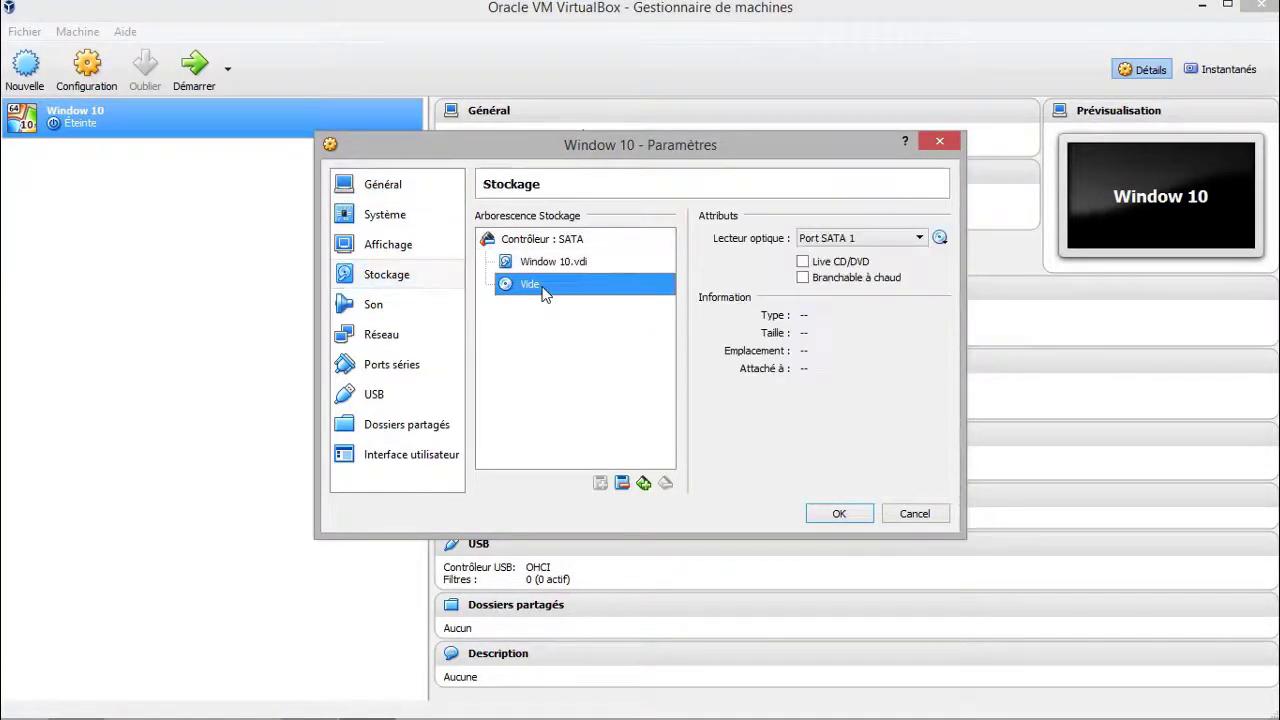
left_click(939, 238)
left_click(944, 264)
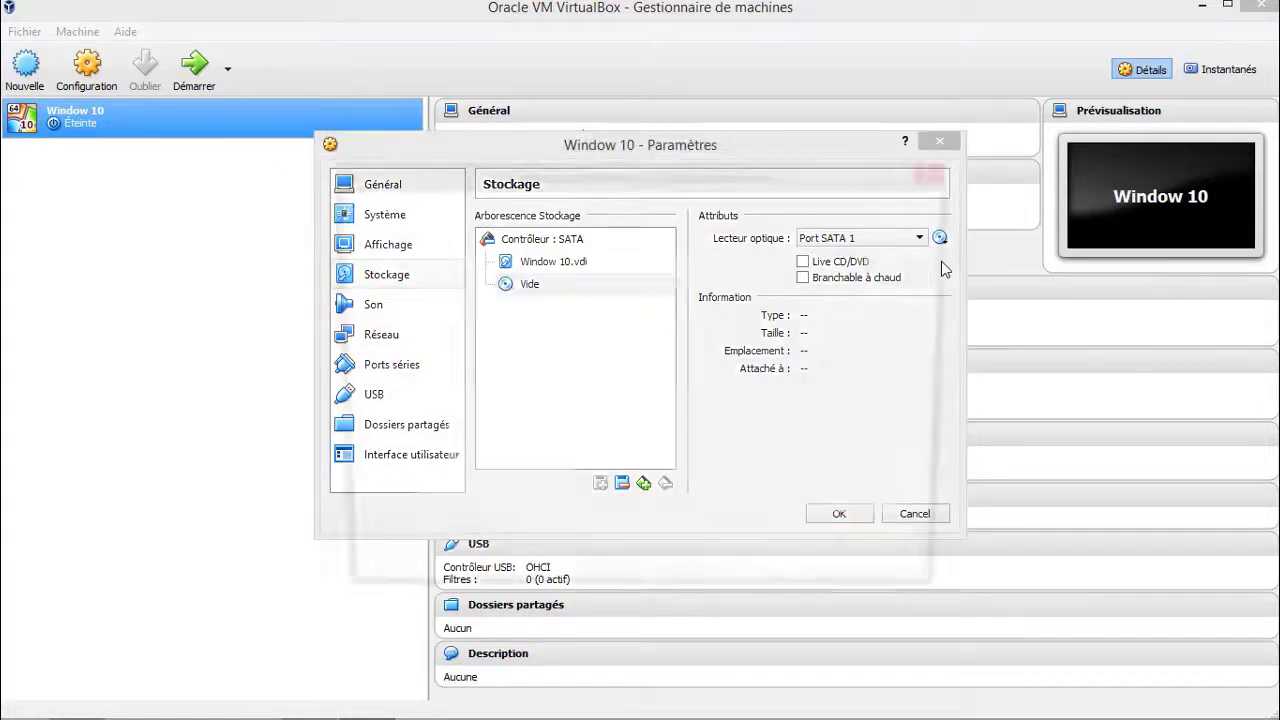
left_click(790, 331)
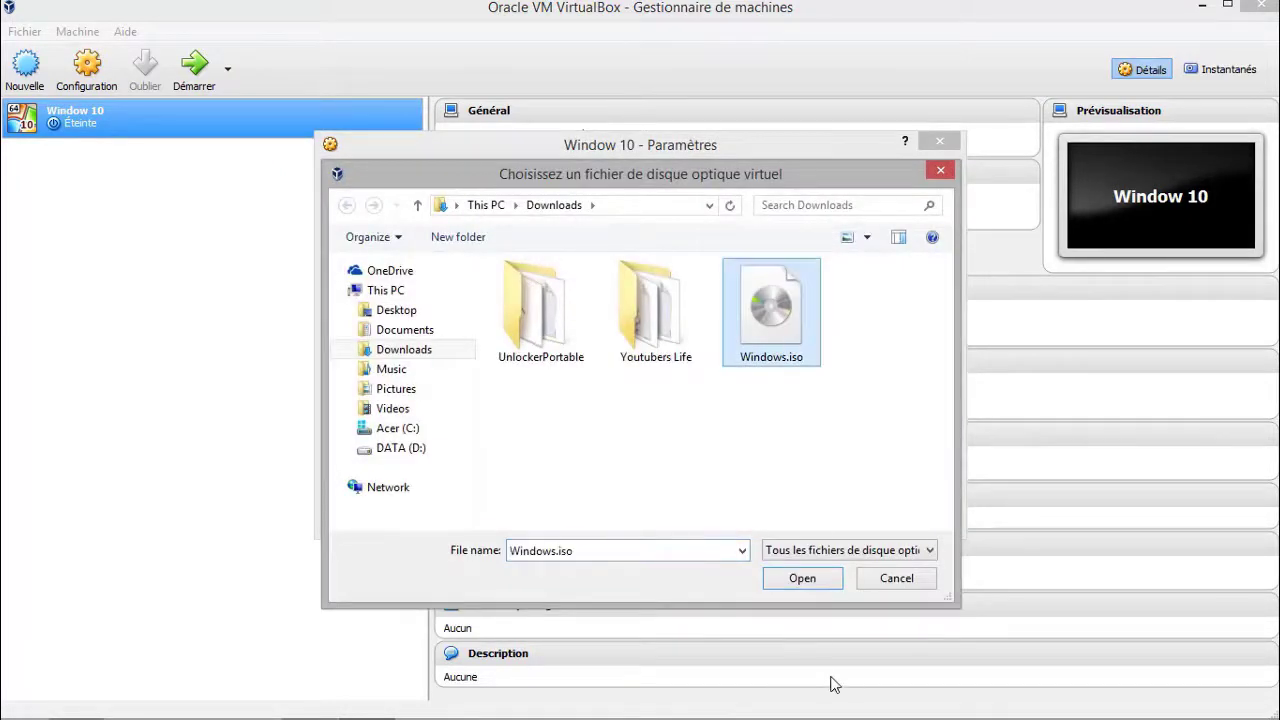
left_click(825, 588)
left_click(839, 518)
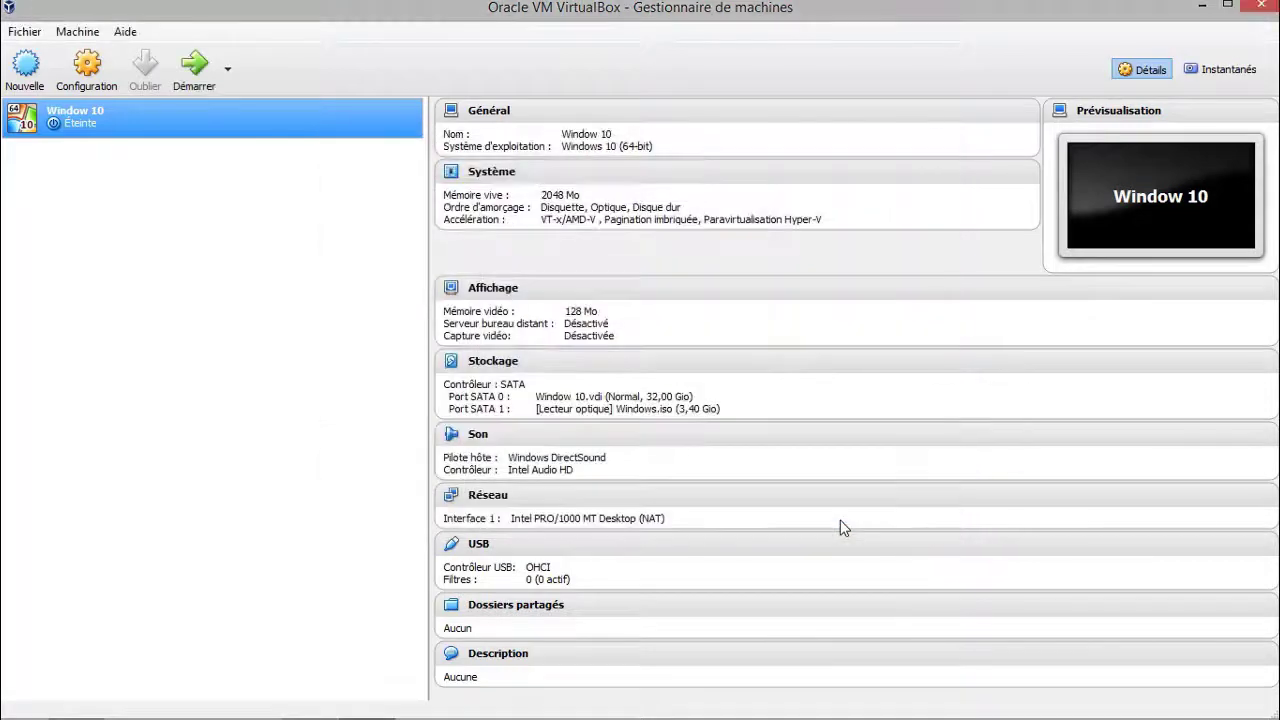
- Start the Window 10 virtual machine, set it to full-screen mode and dismiss the keyboard capture notice
left_click(193, 90)
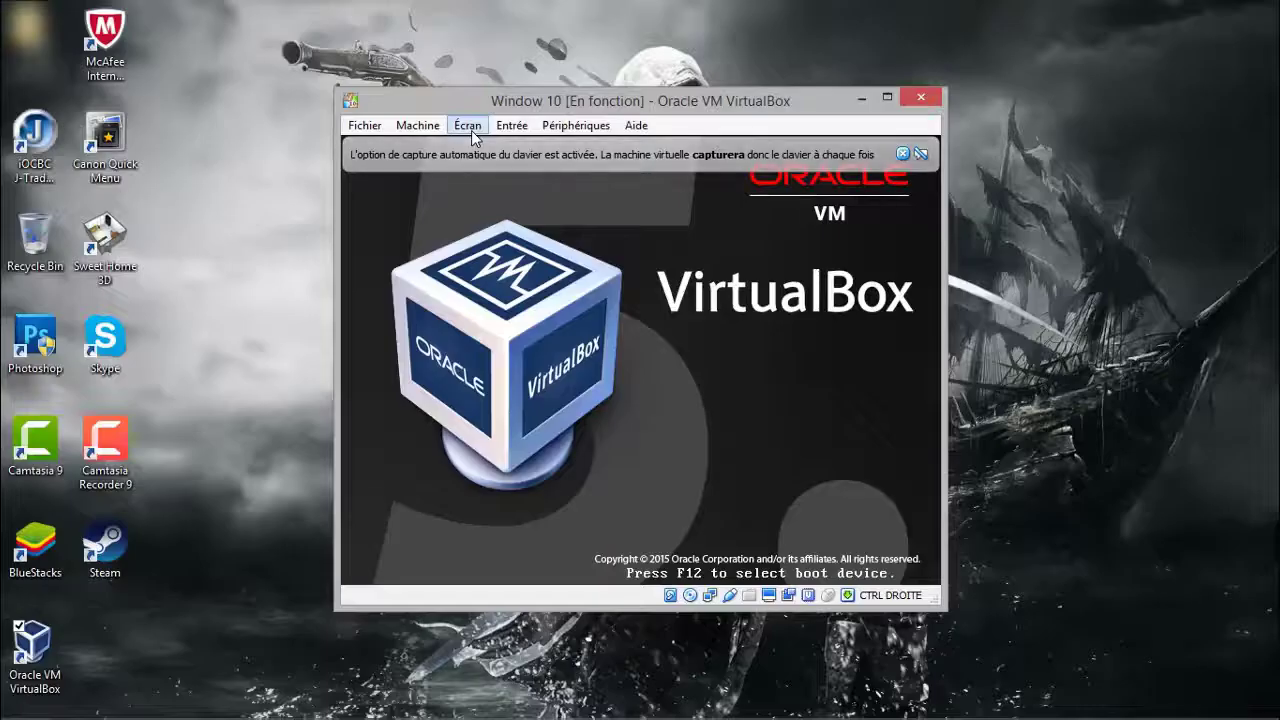
left_click(467, 125)
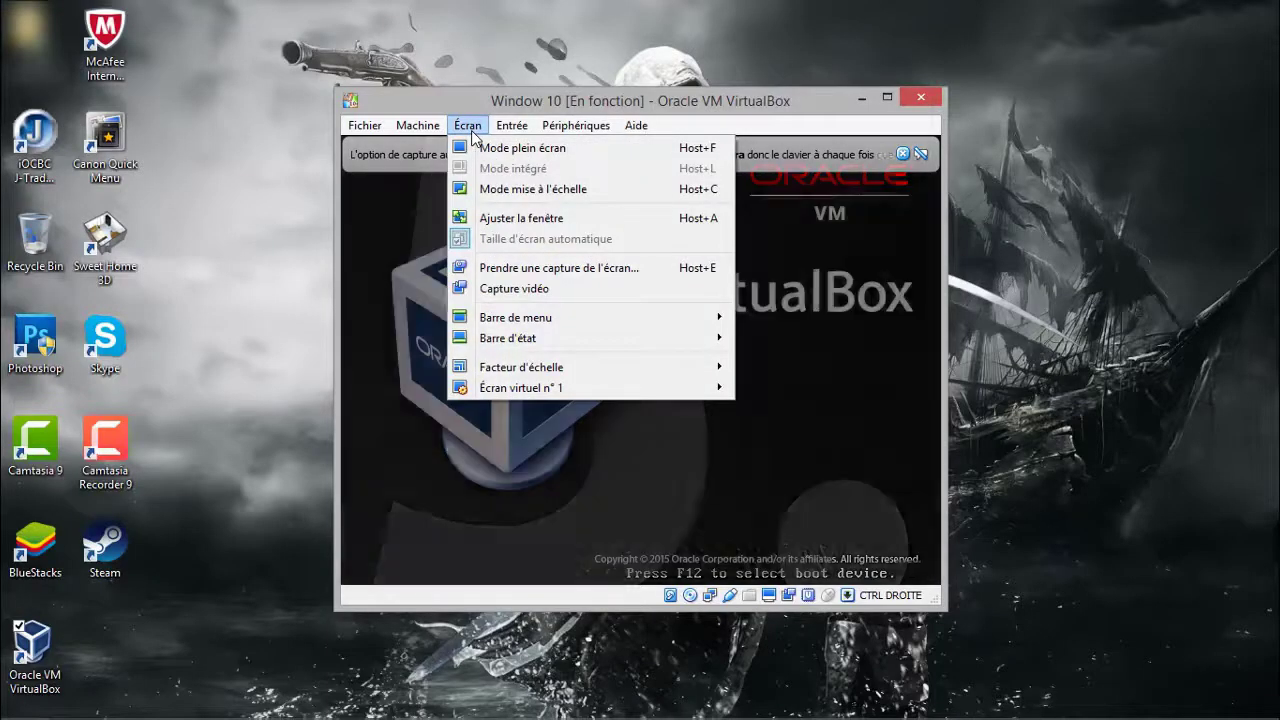
left_click(482, 148)
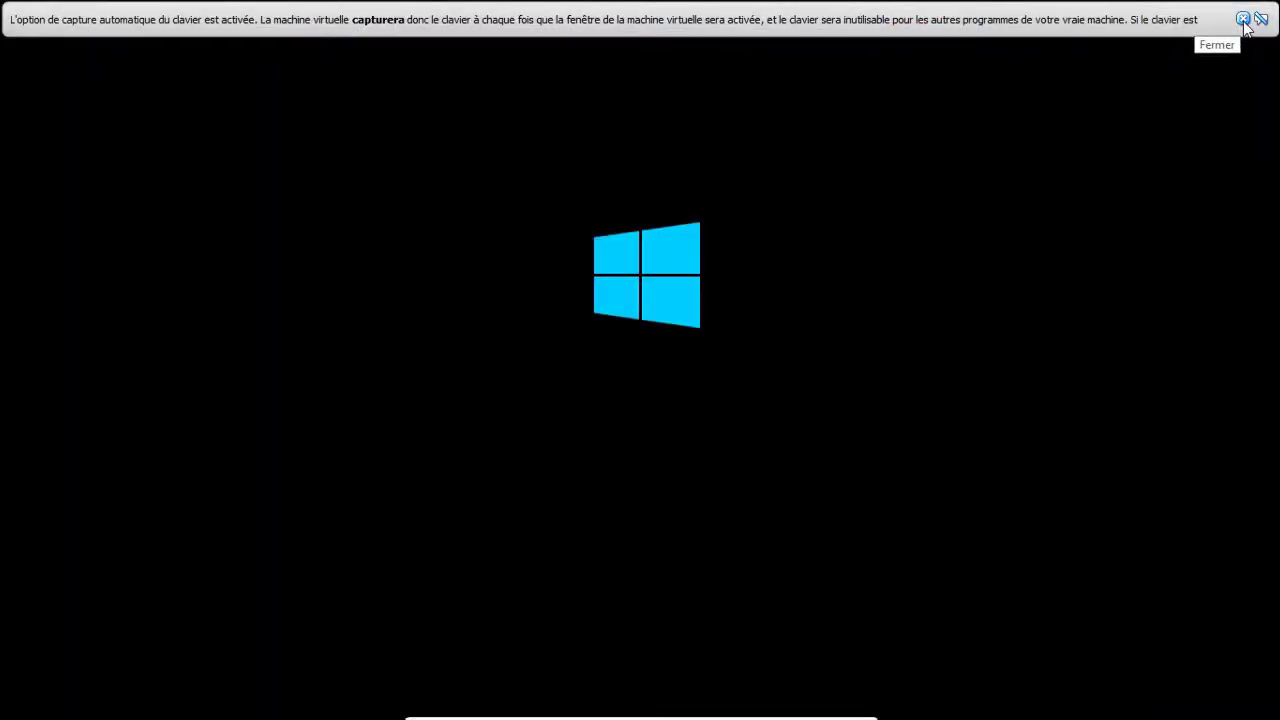
left_click(1243, 19)
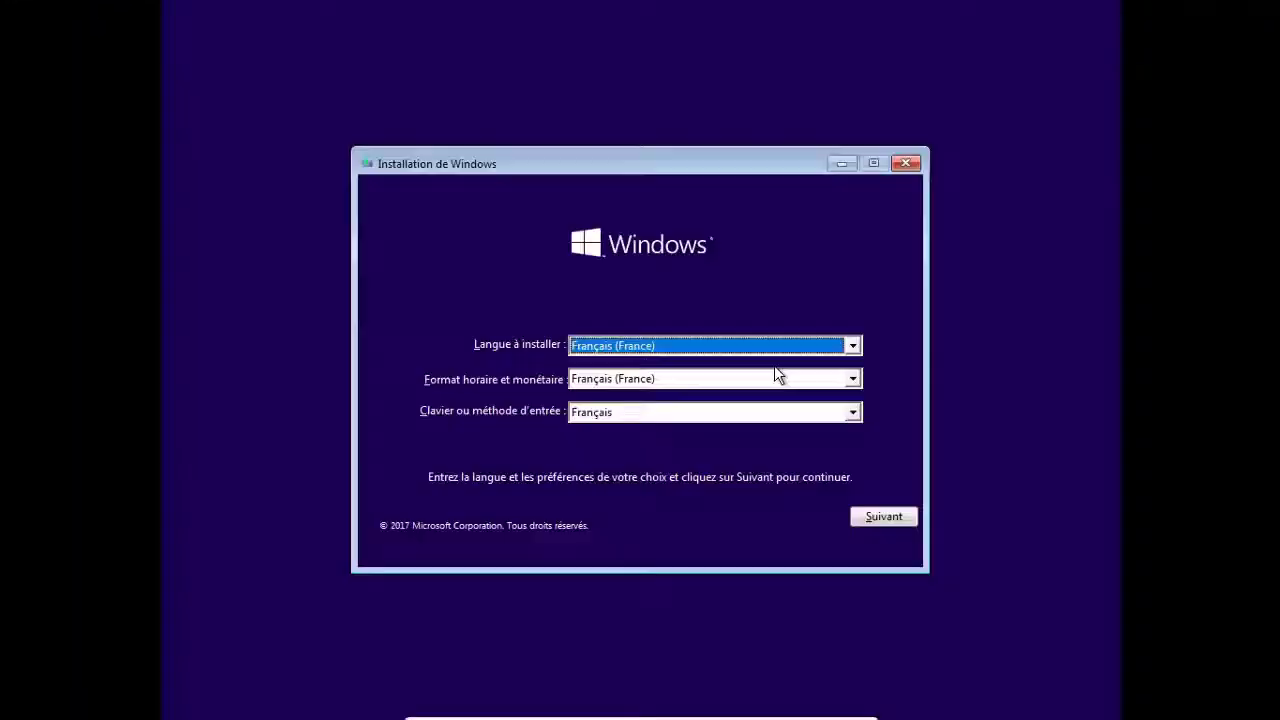
- Keep the French language and keyboard settings, start the Windows installation and continue without a product key
left_click(903, 518)
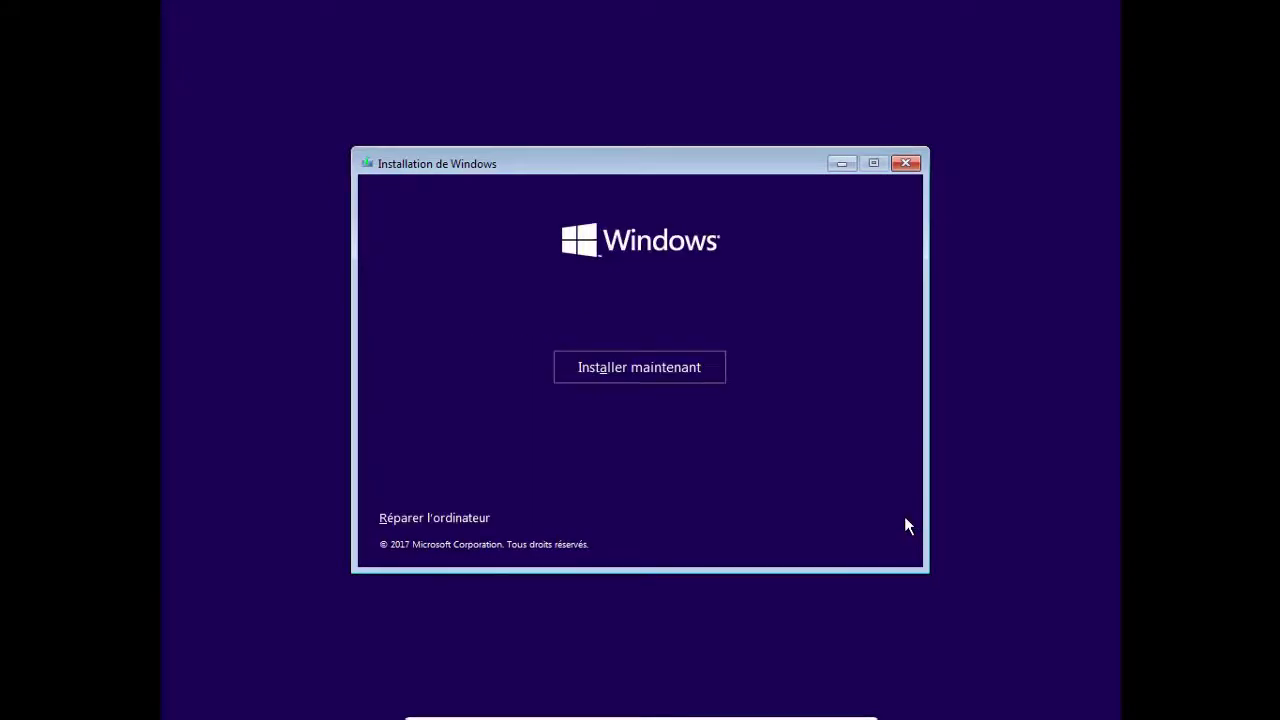
left_click(680, 369)
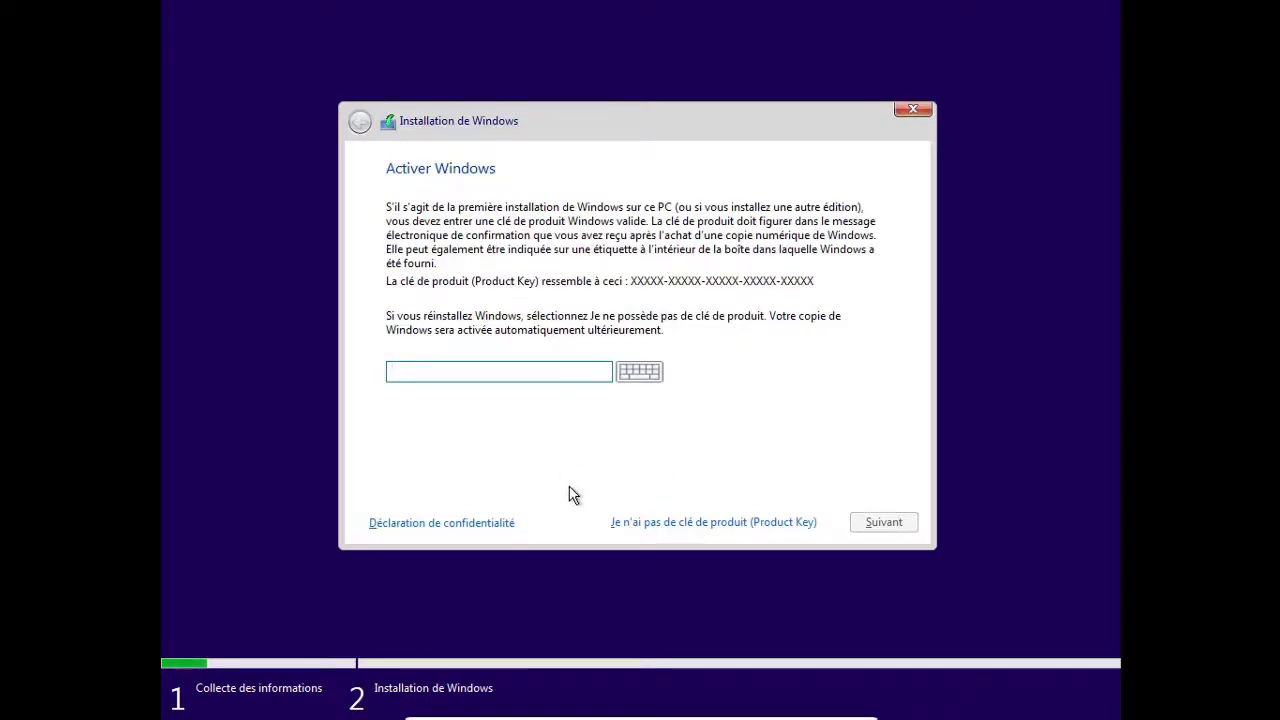
left_click(697, 524)
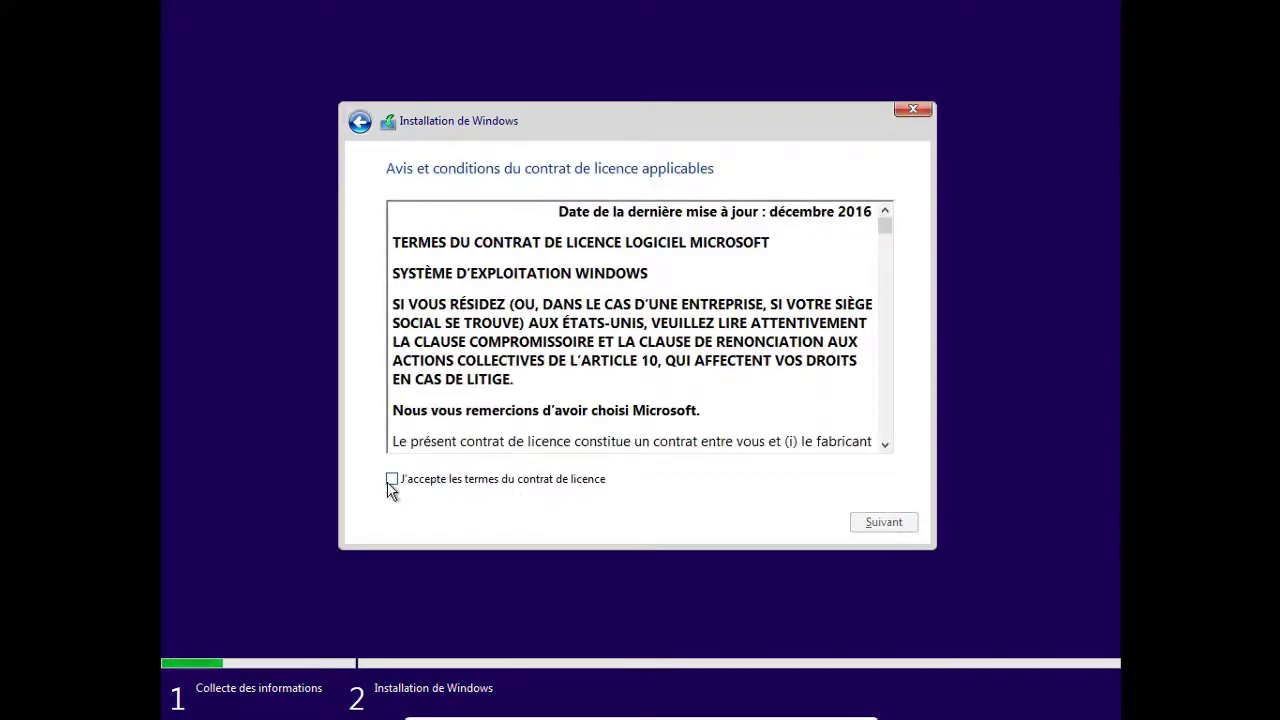
- Accept the license terms and run a custom installation of Windows on the unallocated space of drive 0
left_click(391, 480)
left_click(900, 526)
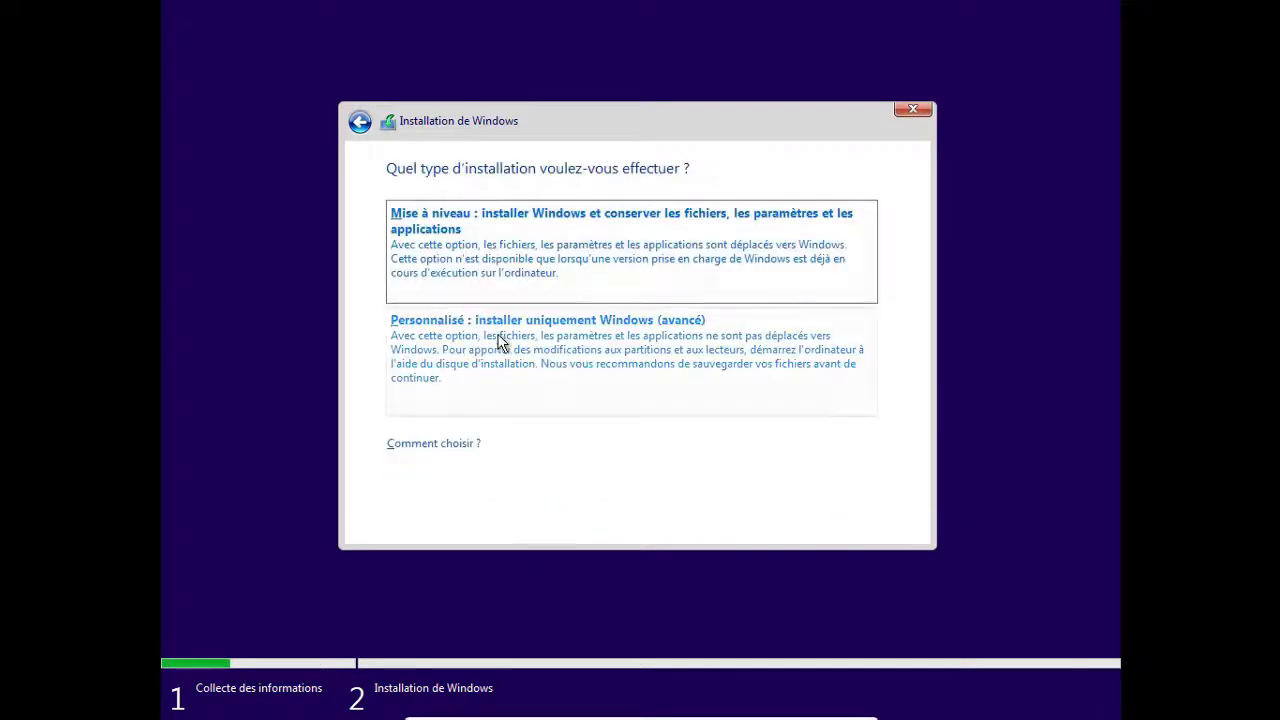
left_click(500, 342)
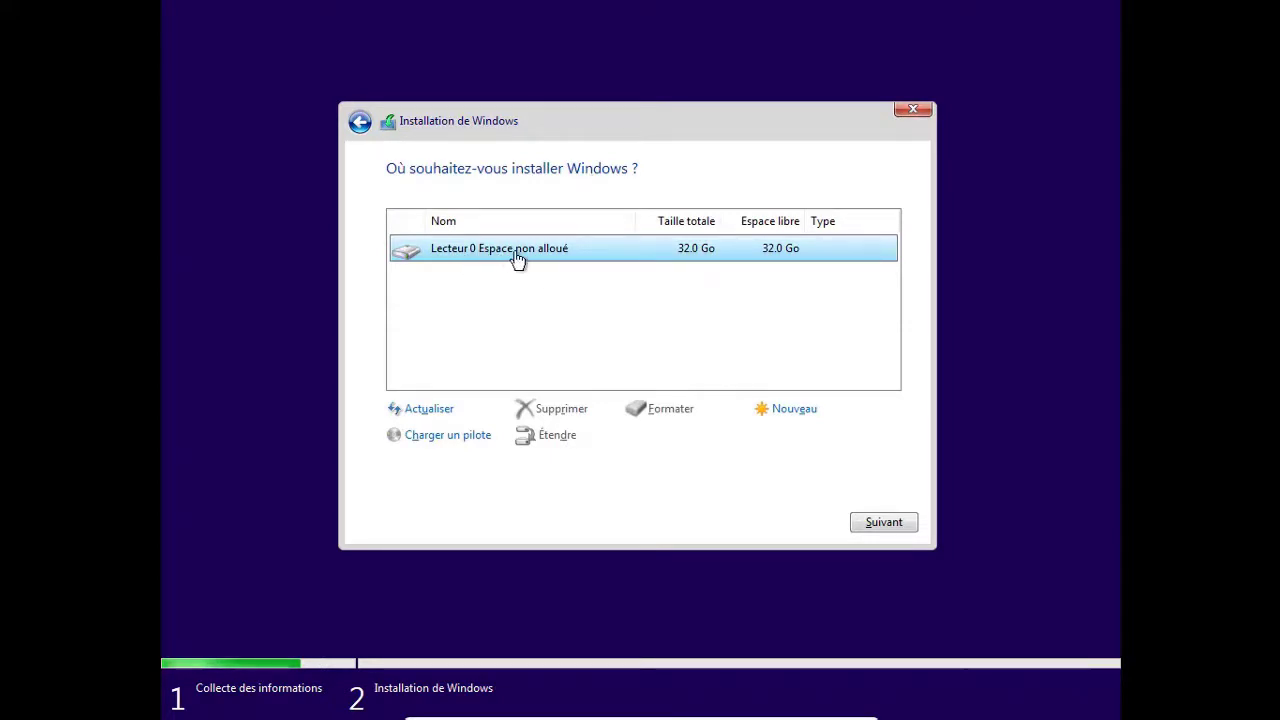
left_click(883, 522)
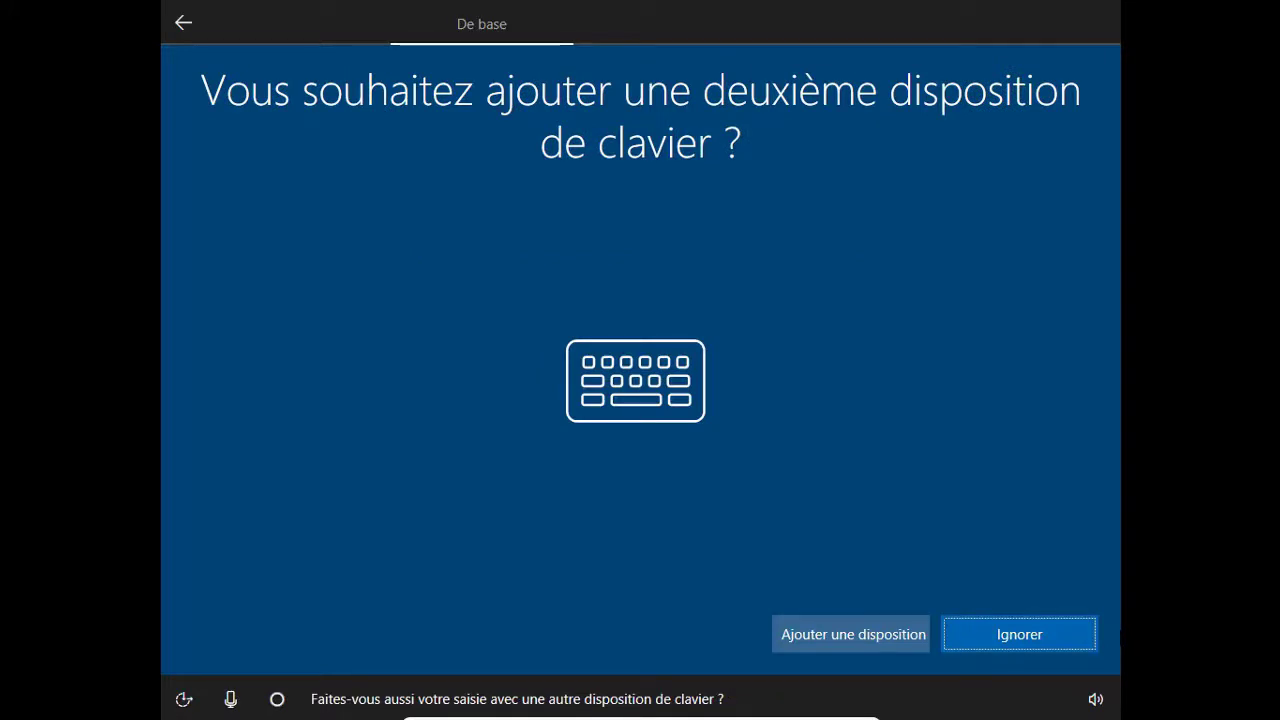
- Skip adding a second keyboard layout and set up Windows for personal use
left_click(1012, 640)
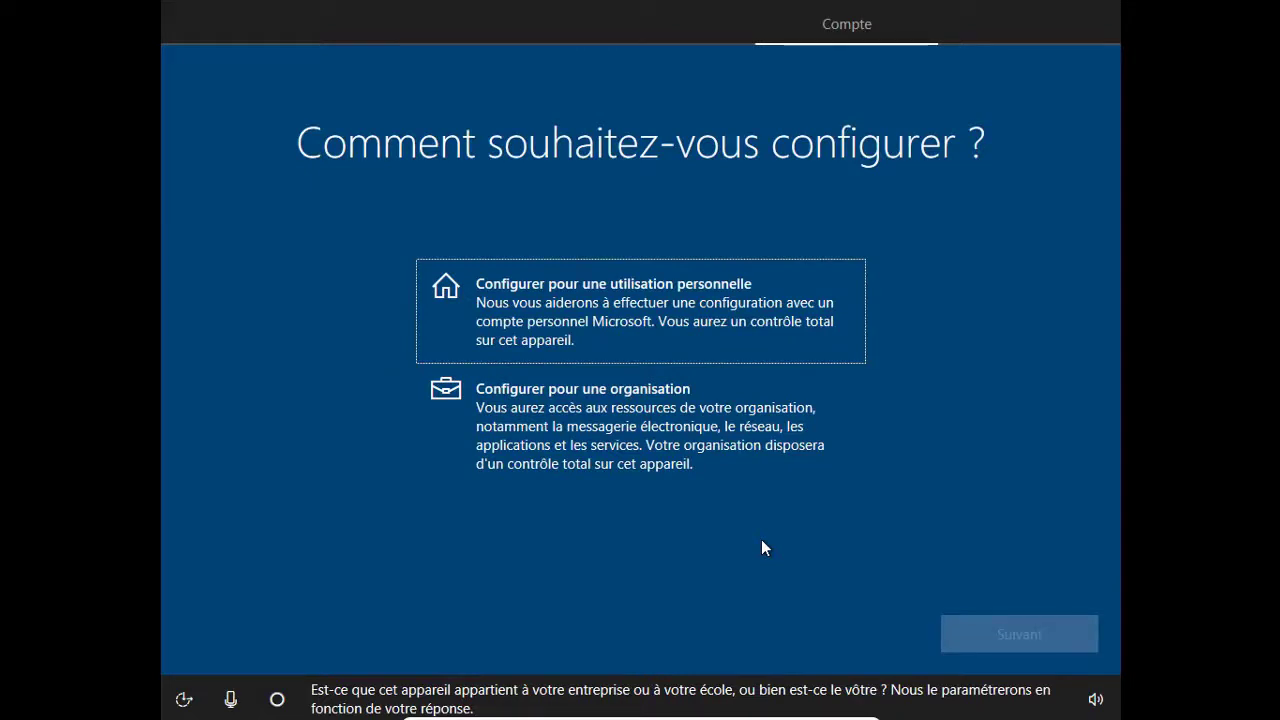
left_click(702, 336)
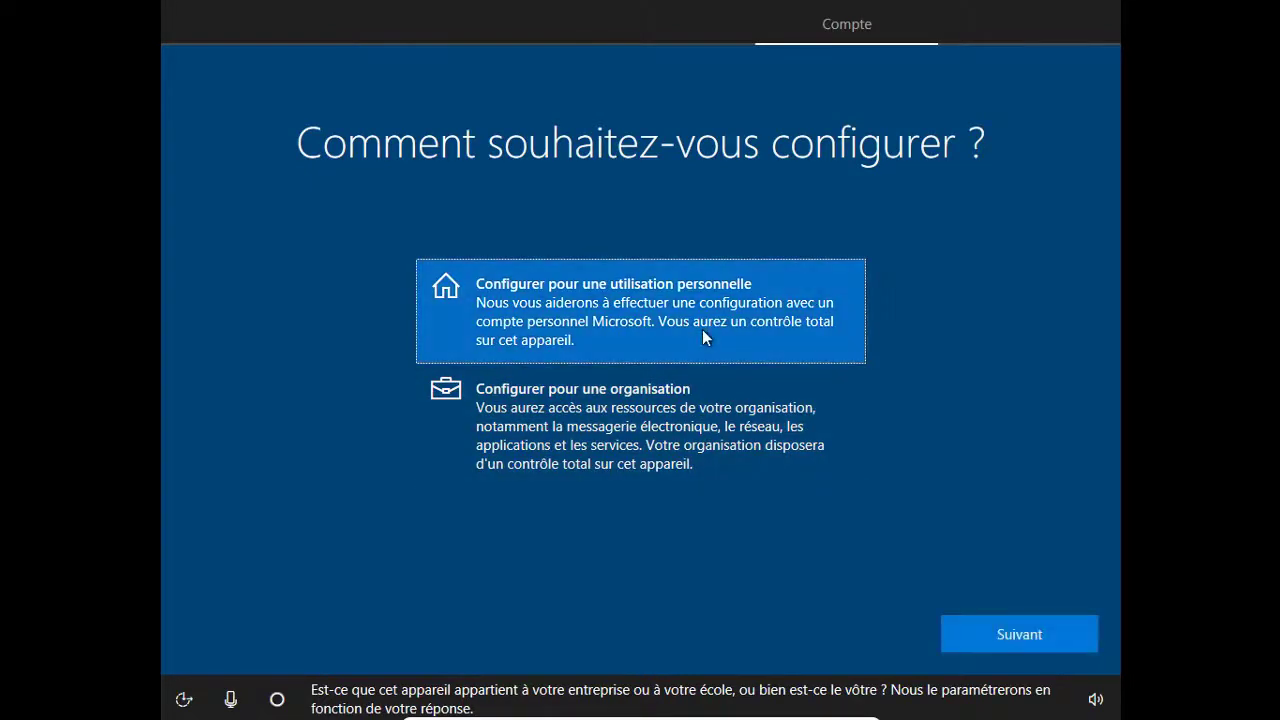
left_click(956, 630)
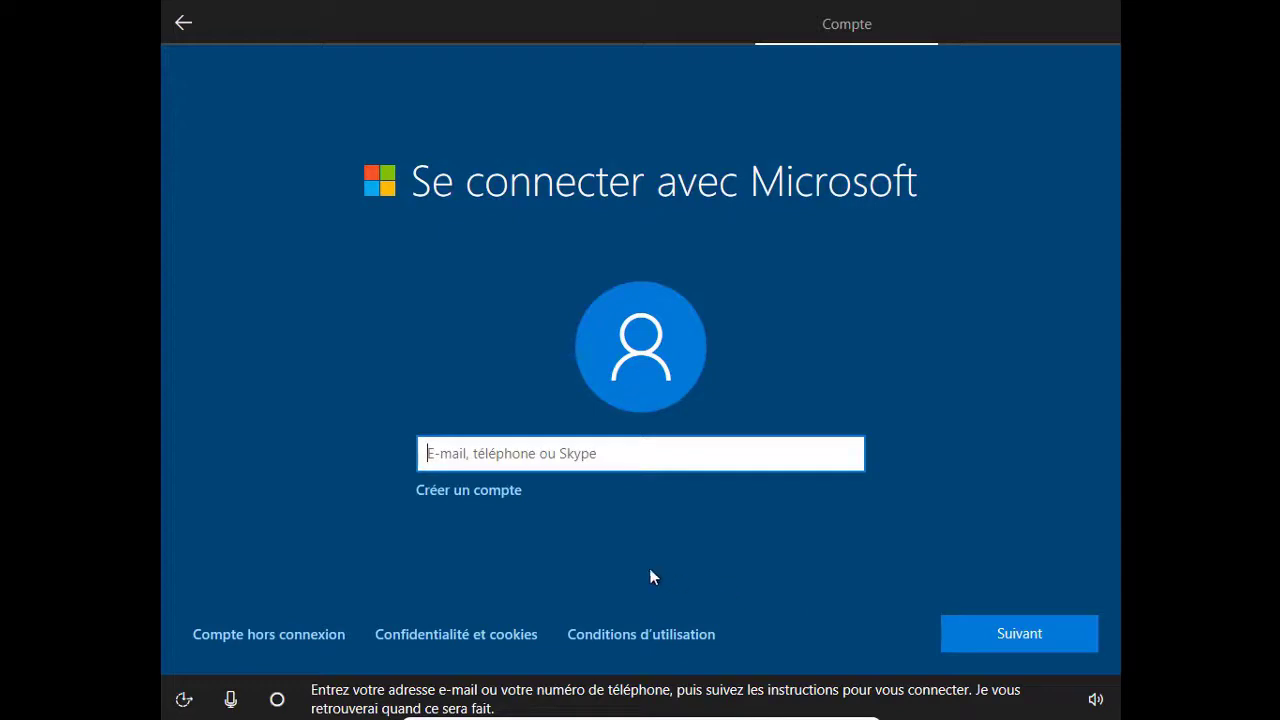
- Create an offline account instead of a Microsoft one, enter the account name and leave the password blank
left_click(296, 632)
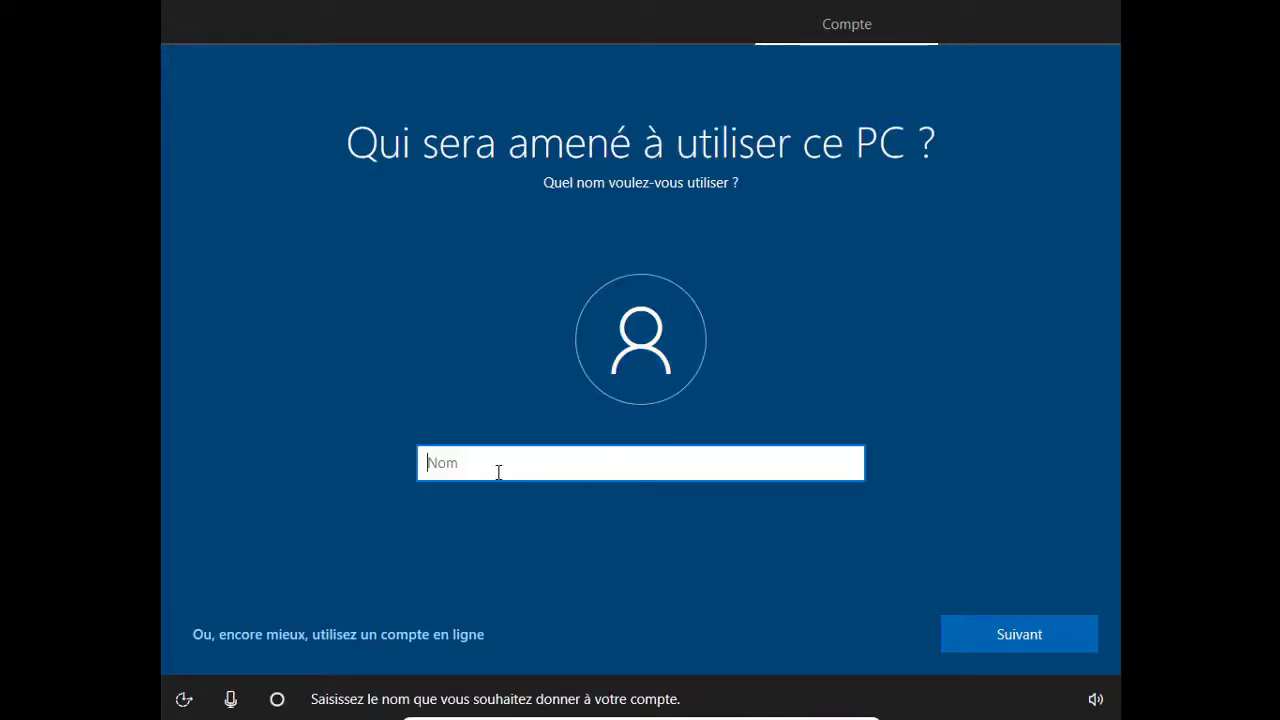
type("Les lie")
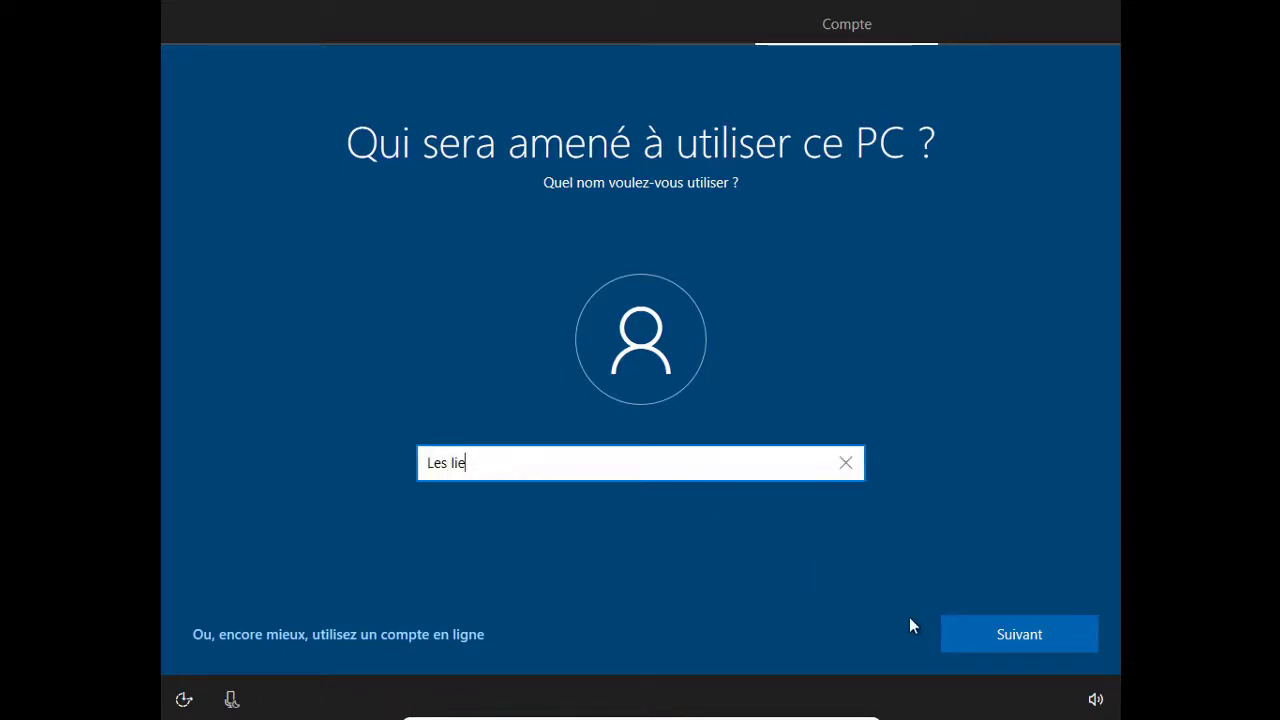
left_click(982, 633)
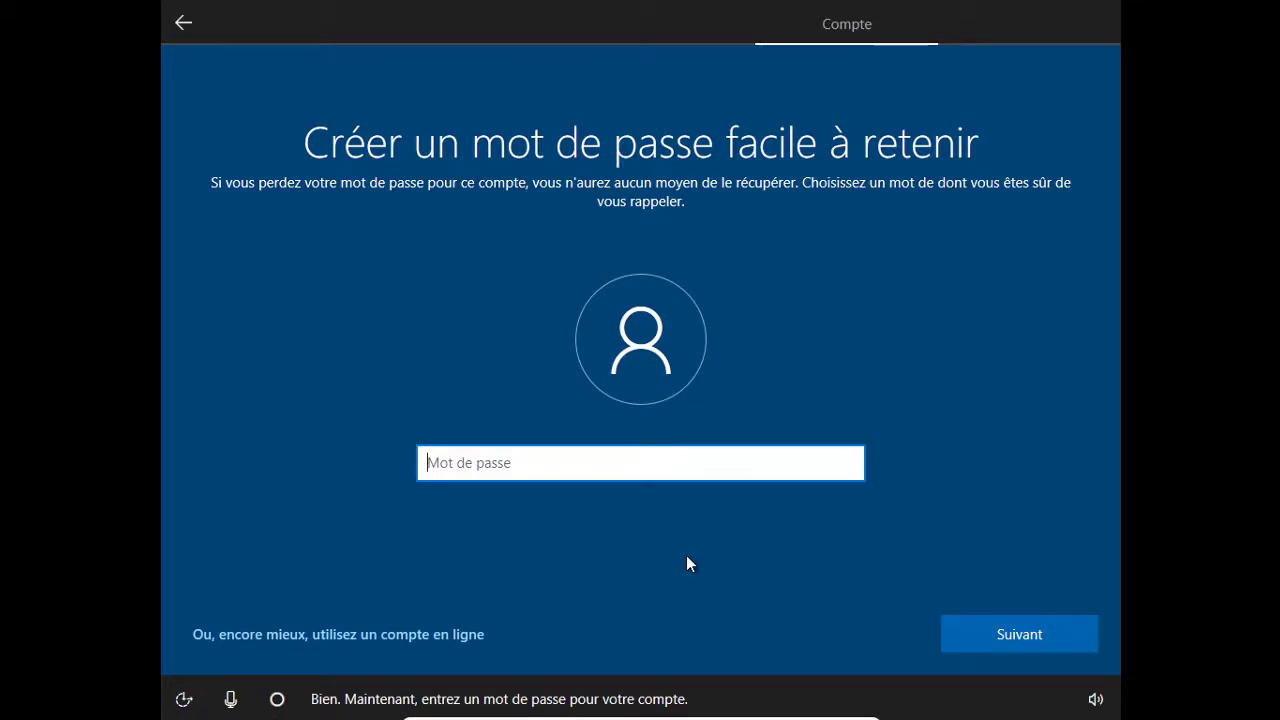
key("Return")
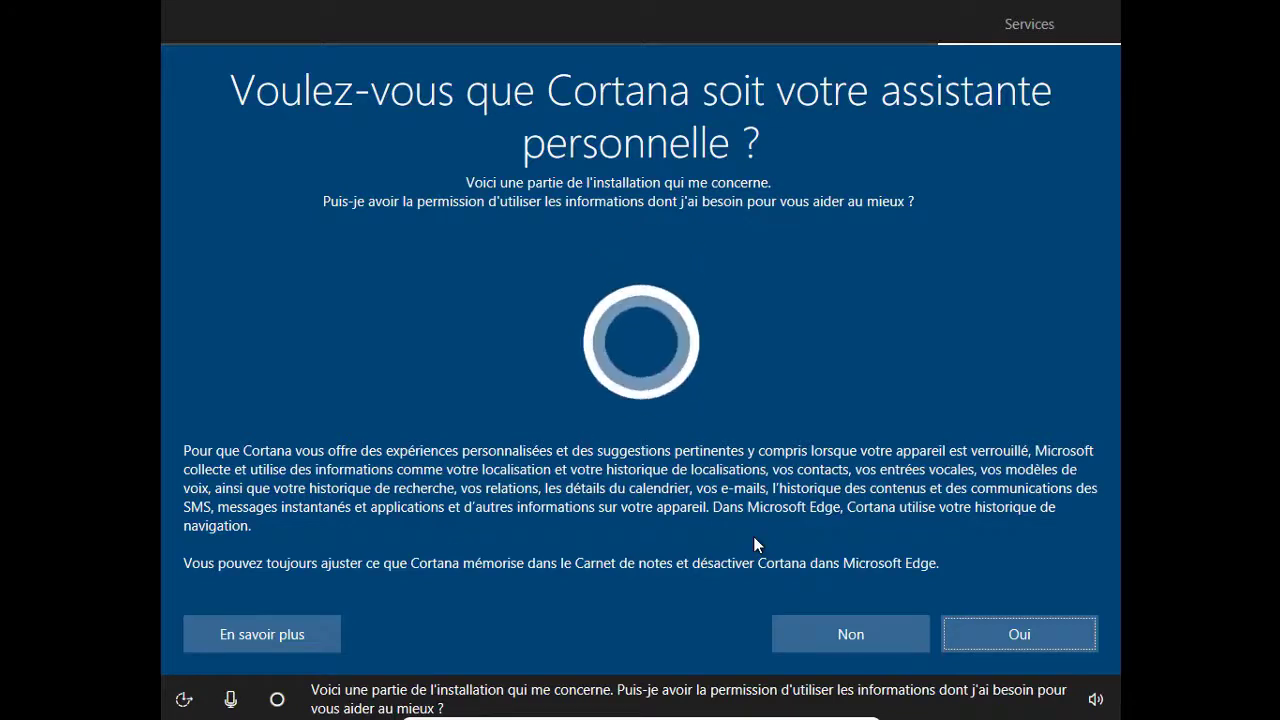
- Enable Cortana, then accept the privacy settings with location and relevant ads turned off and diagnostic data set to basic
left_click(1017, 632)
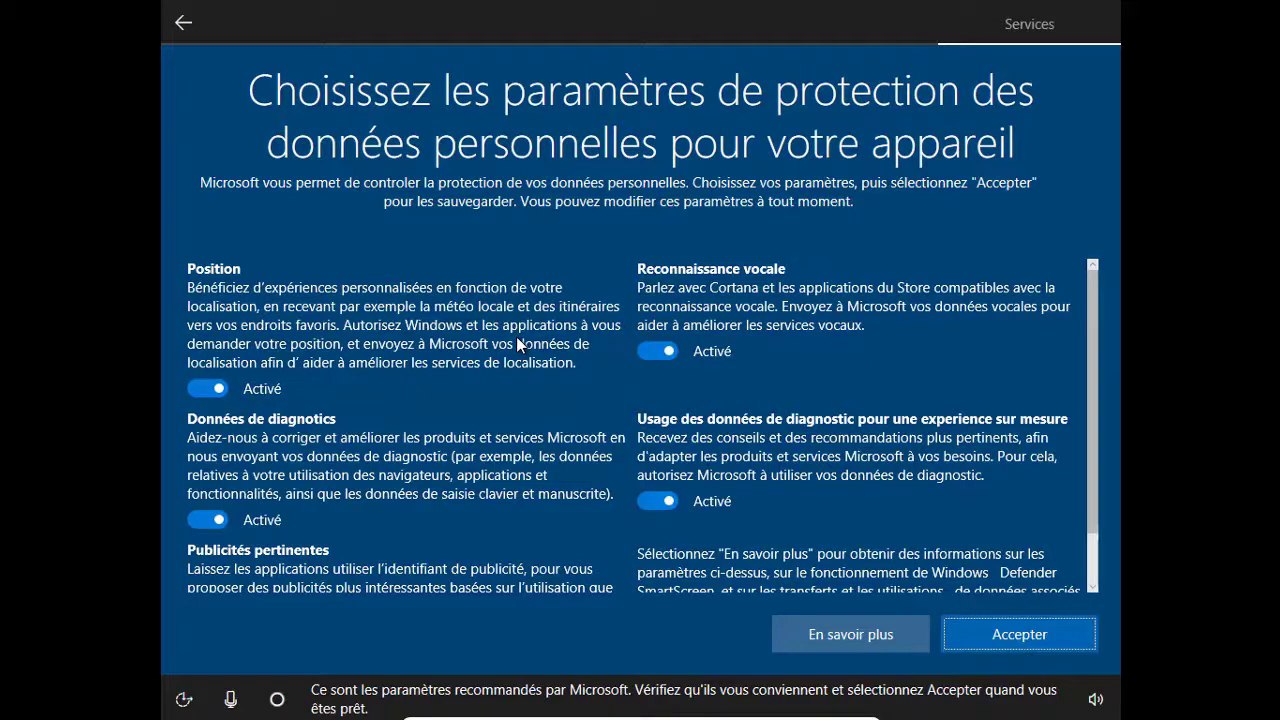
left_click(211, 389)
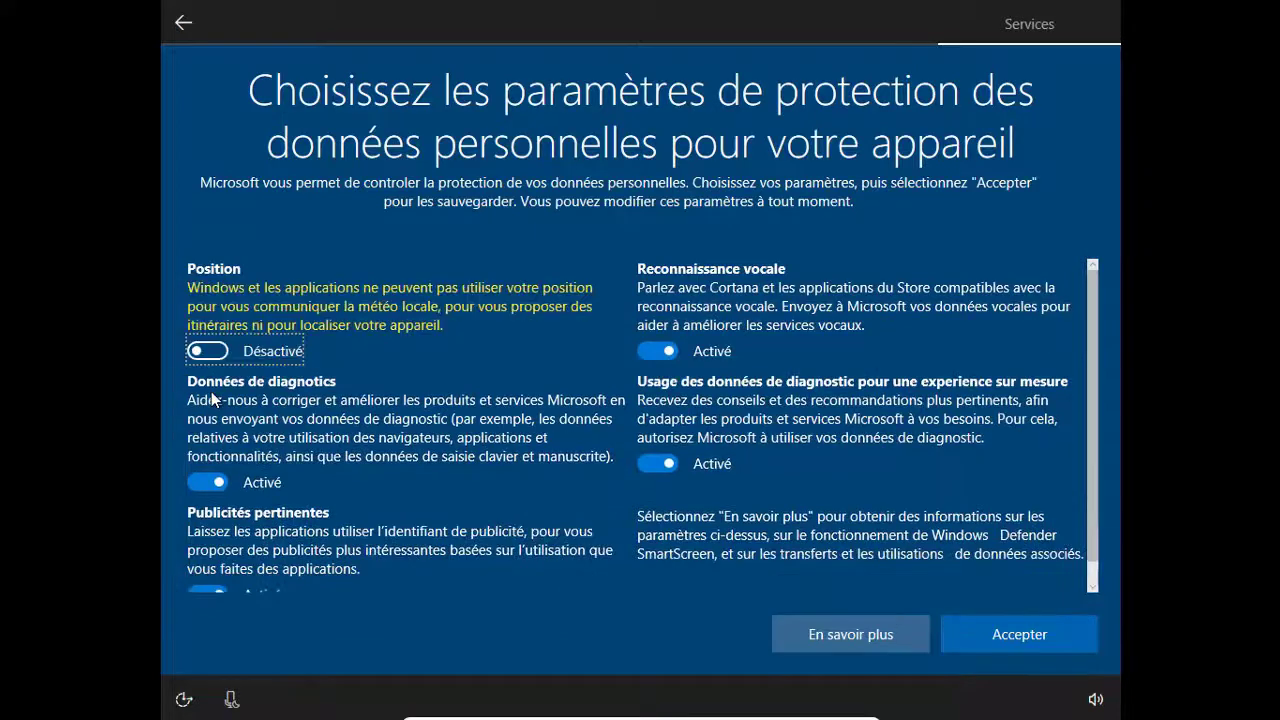
scroll(319, 405, "down", 1)
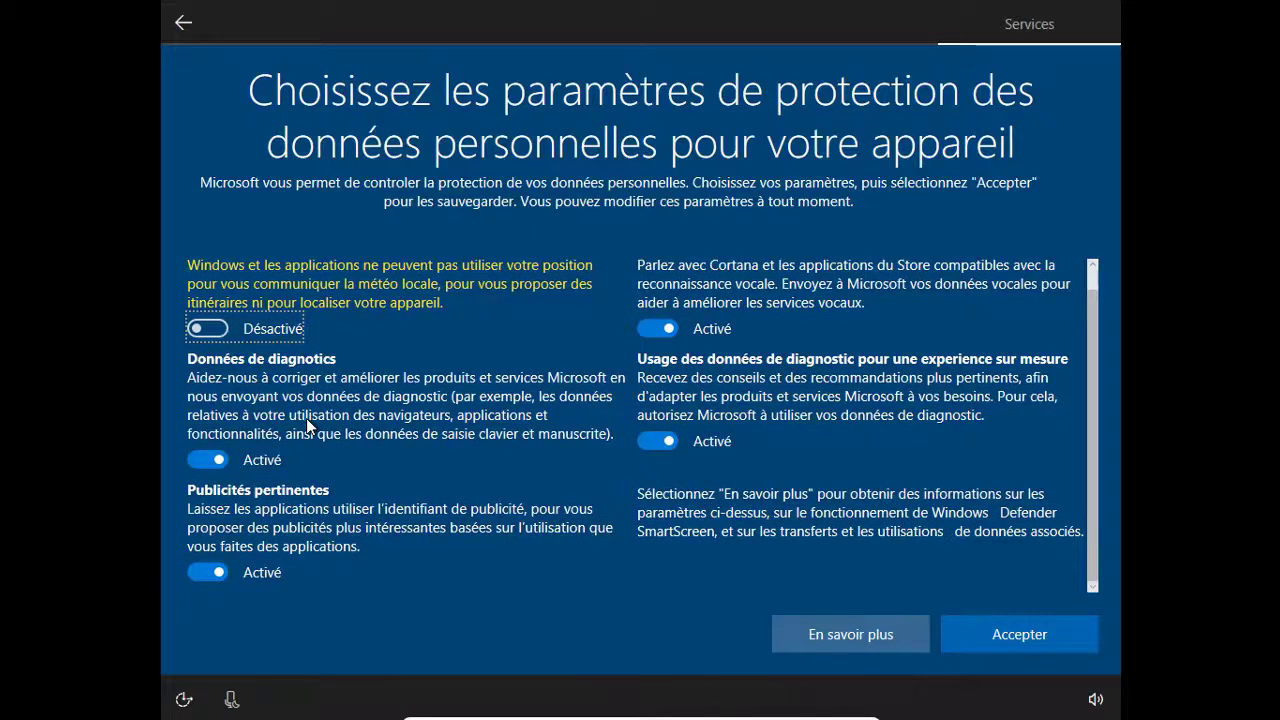
left_click(217, 460)
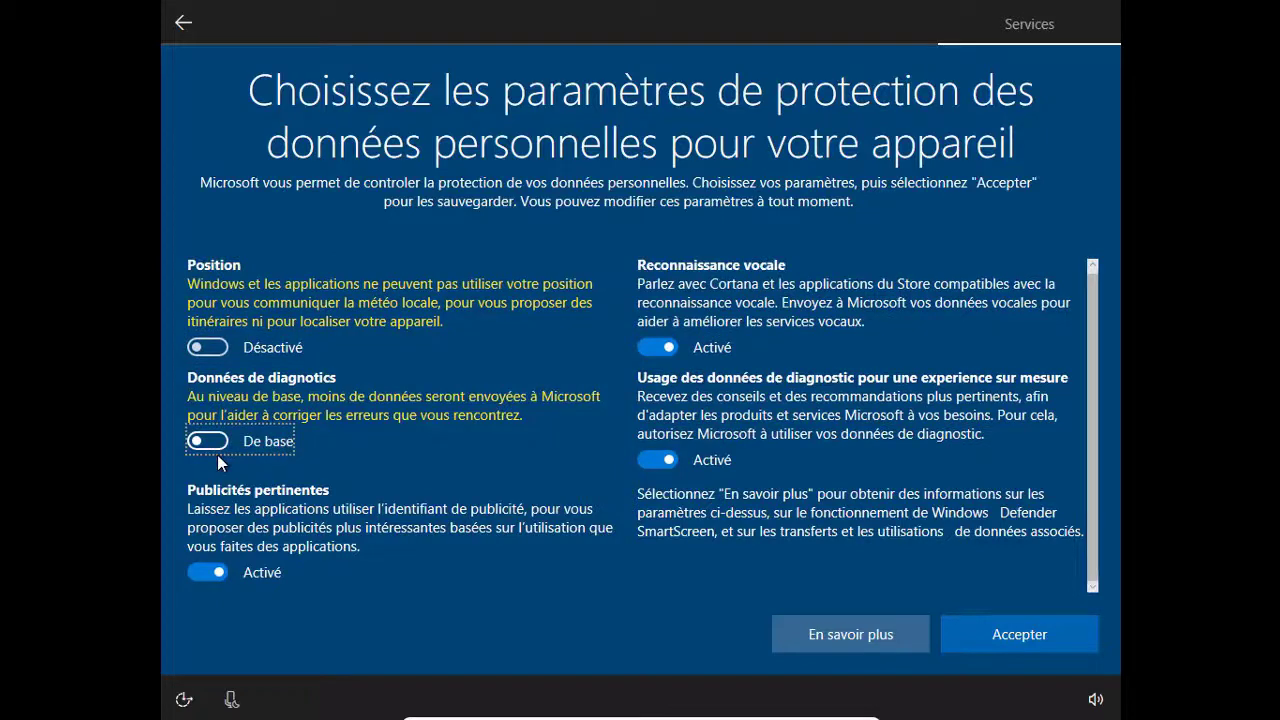
left_click(209, 569)
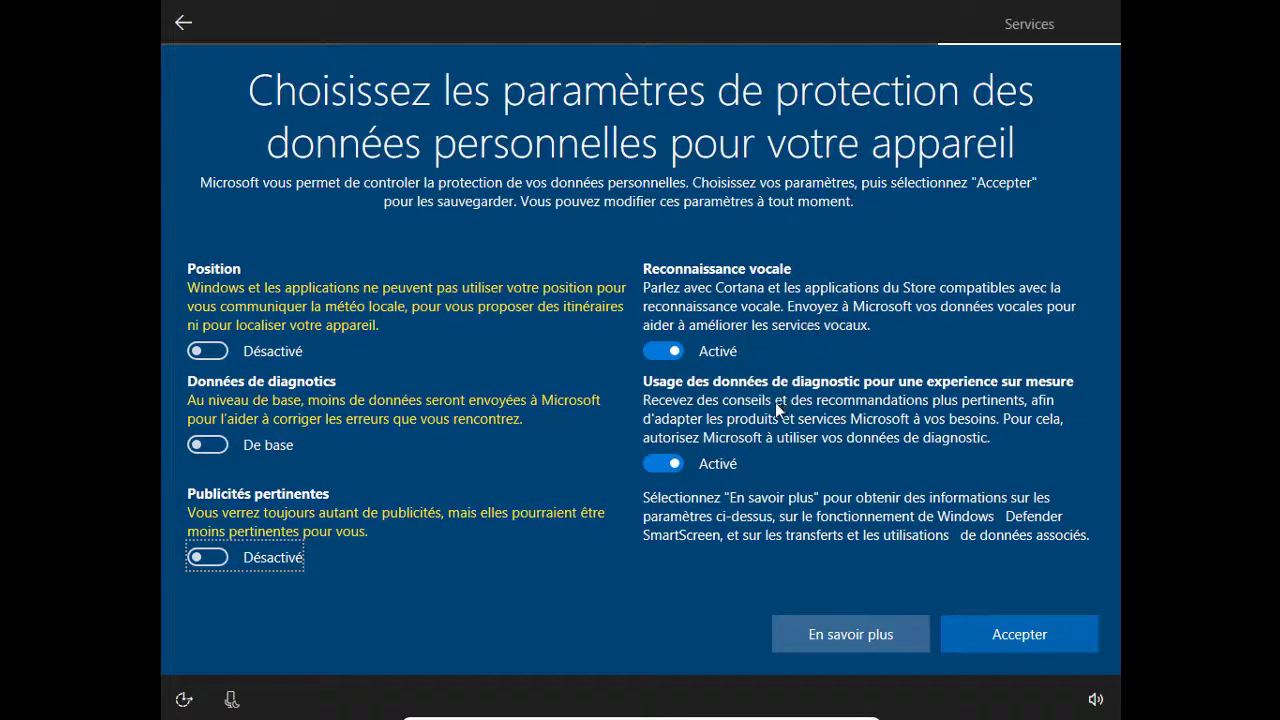
left_click(1008, 644)
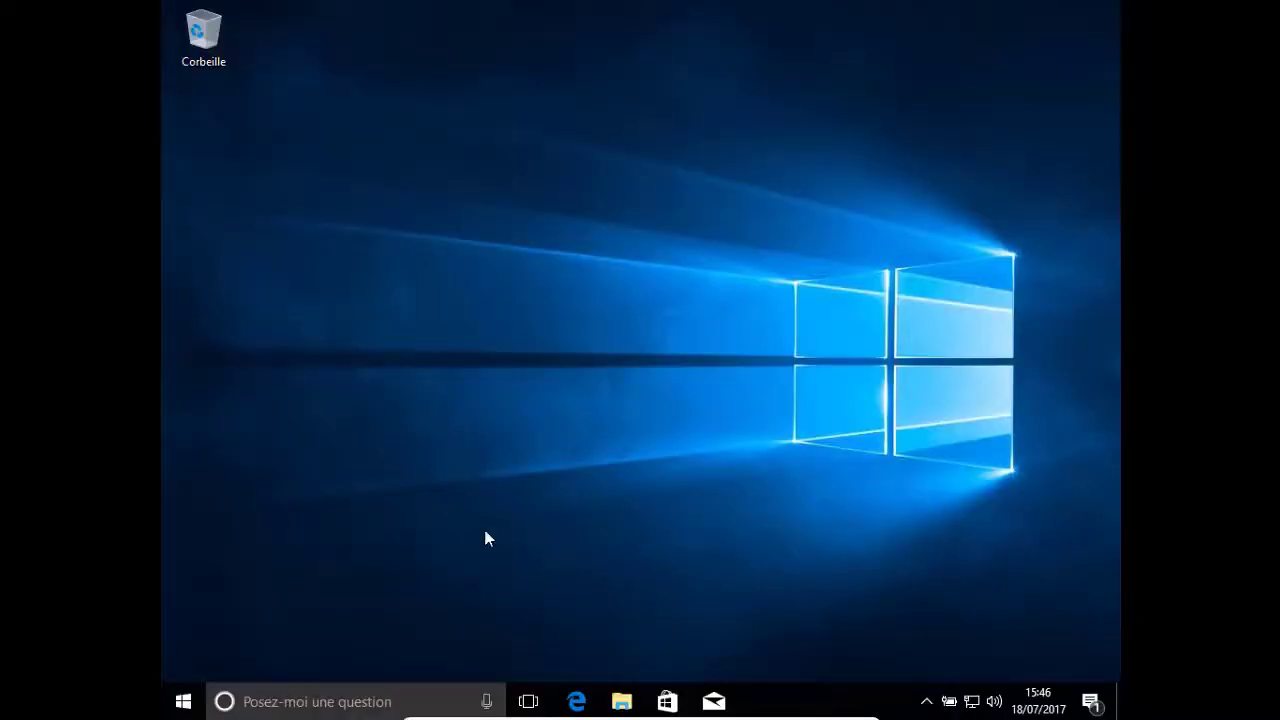
- Check the pending notifications in the notification center and close it again
left_click(1090, 701)
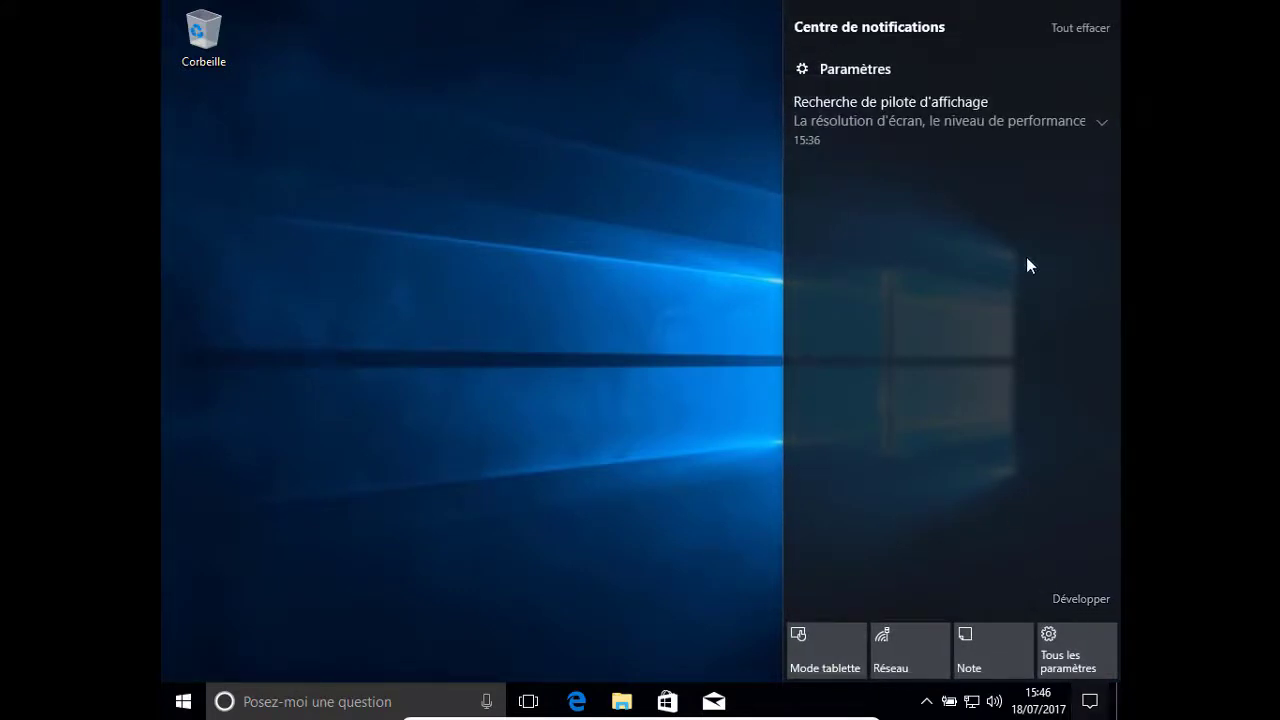
left_click(661, 220)
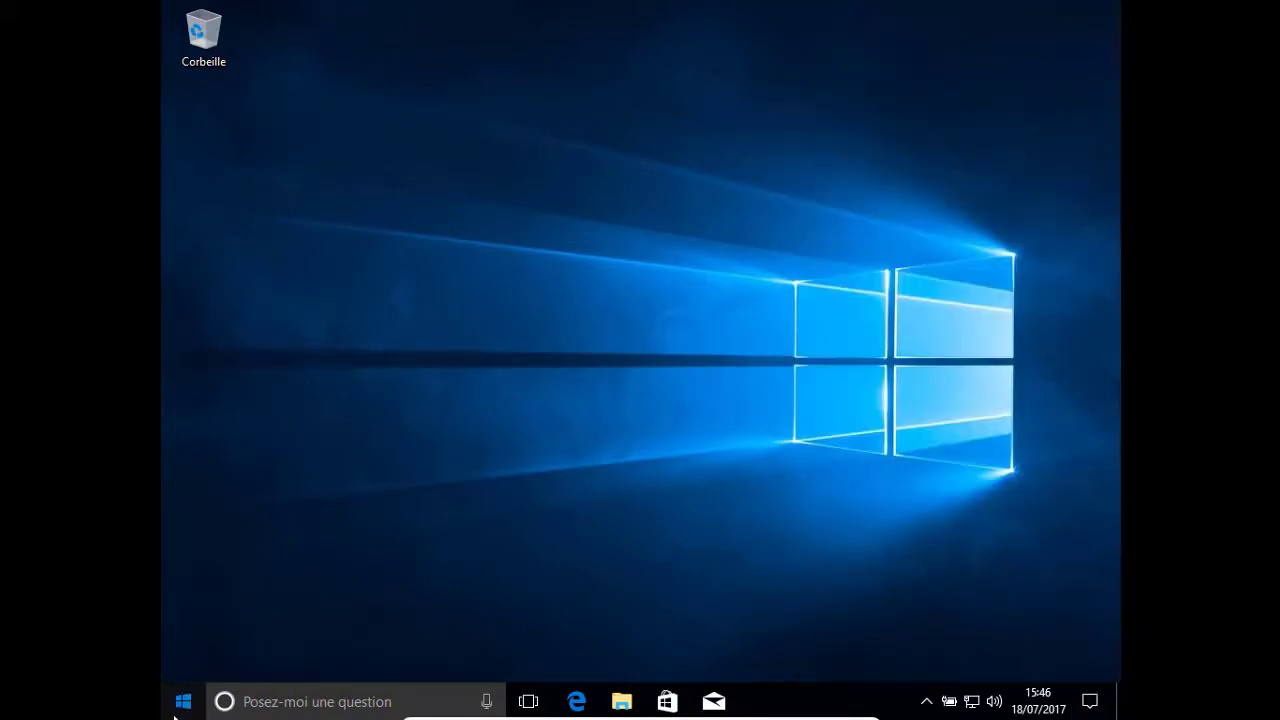
- Narrow the Start menu to a single column of tile groups and look through its full list of apps
left_click(183, 701)
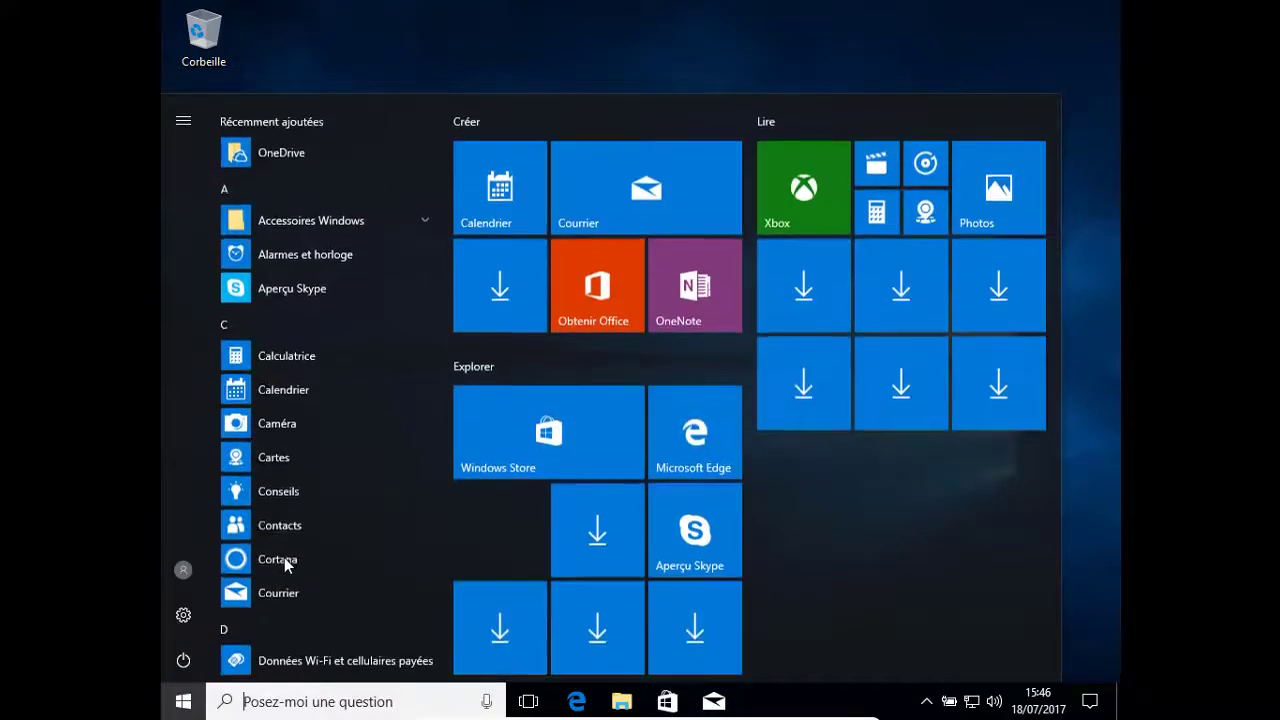
left_click_drag(1076, 432, 664, 461)
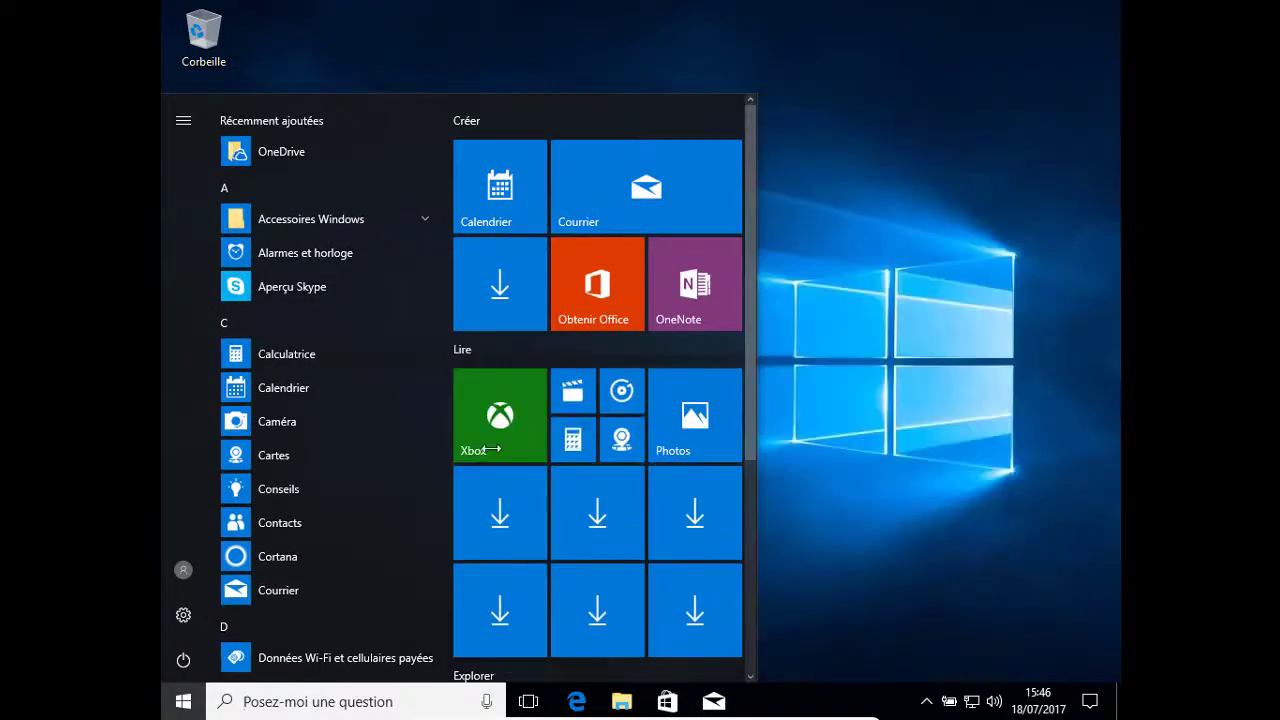
scroll(400, 326, "down", 5)
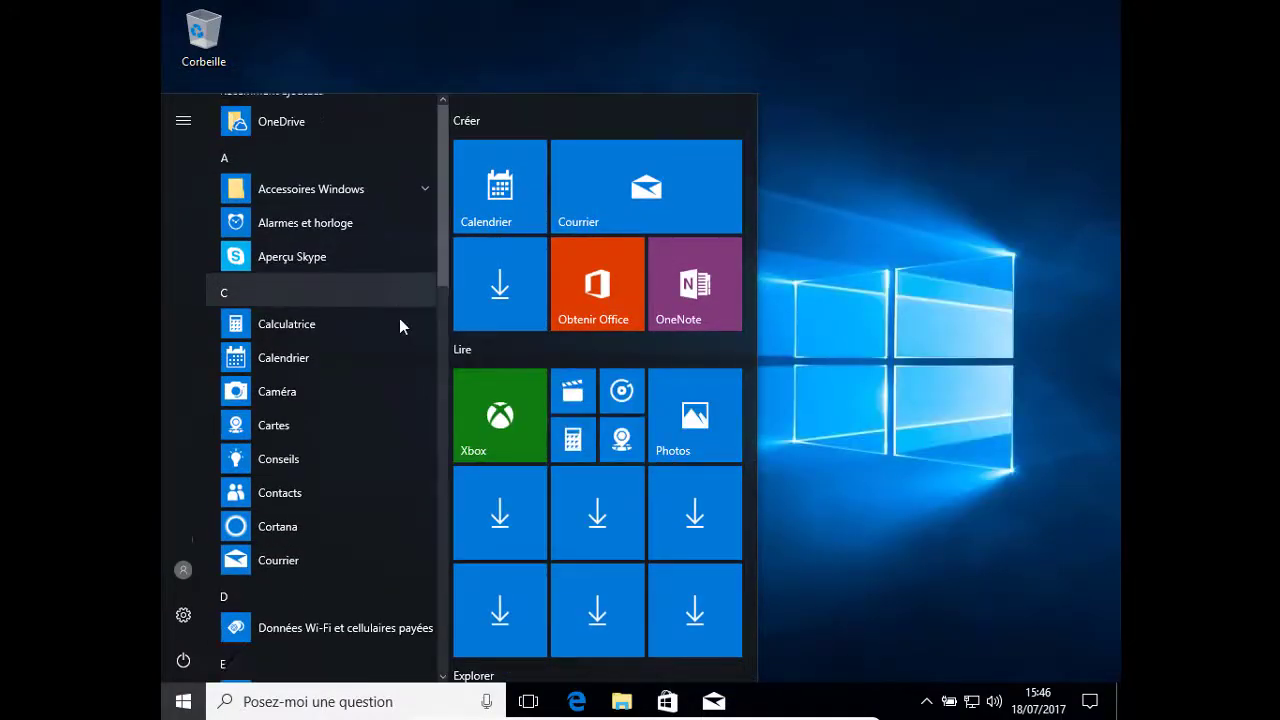
scroll(399, 318, "down", 5)
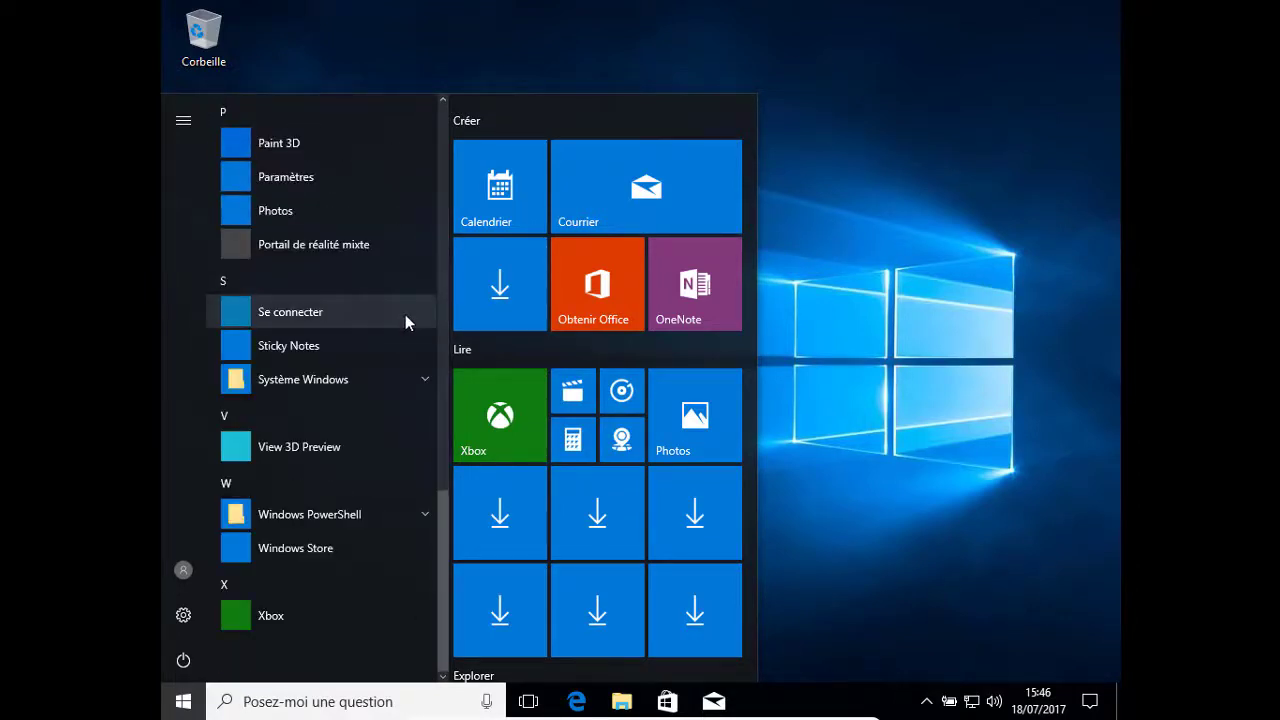
scroll(404, 318, "up", 4)
scroll(404, 318, "up", 6)
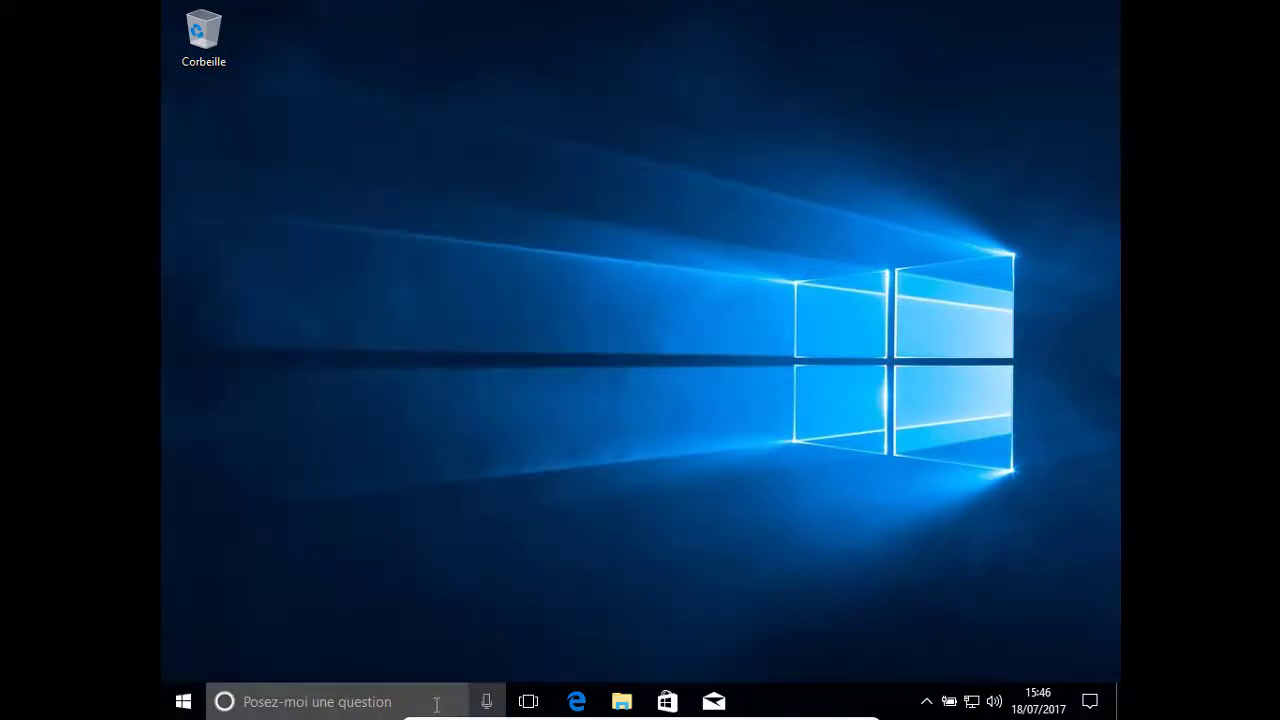
- Open the Cortana search pane and dismiss it without searching
left_click(435, 702)
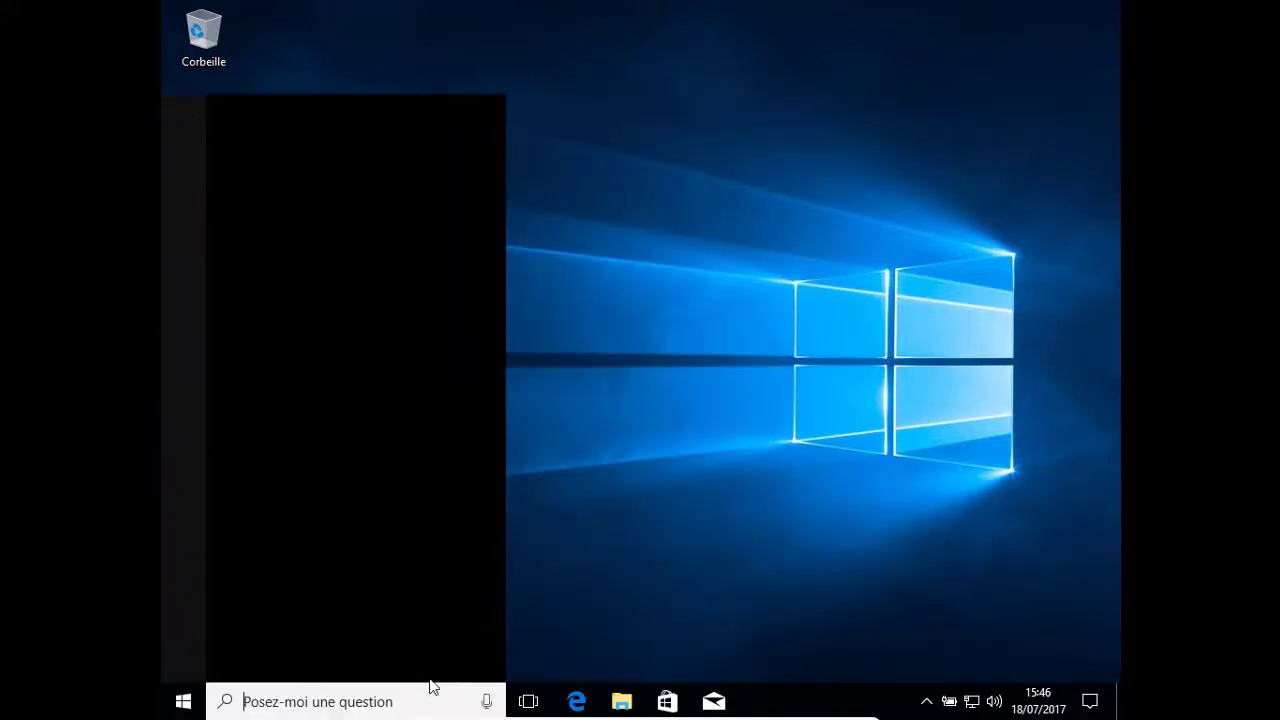
left_click(972, 568)
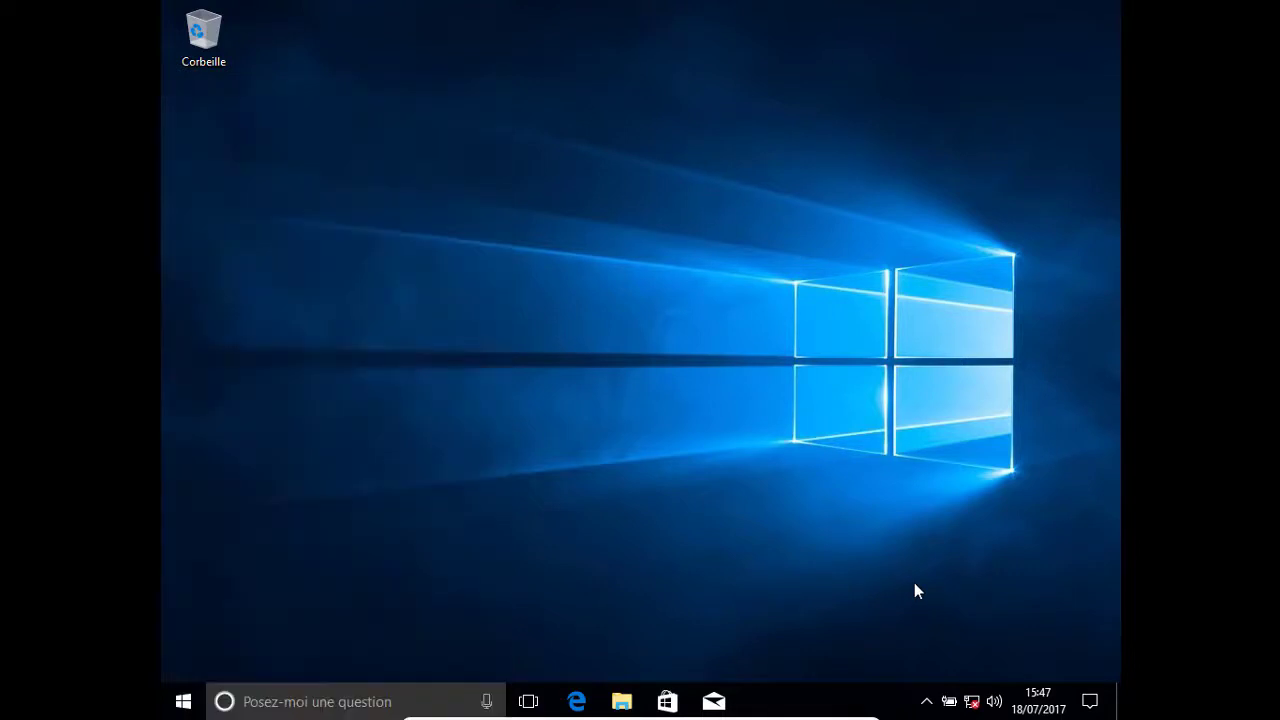